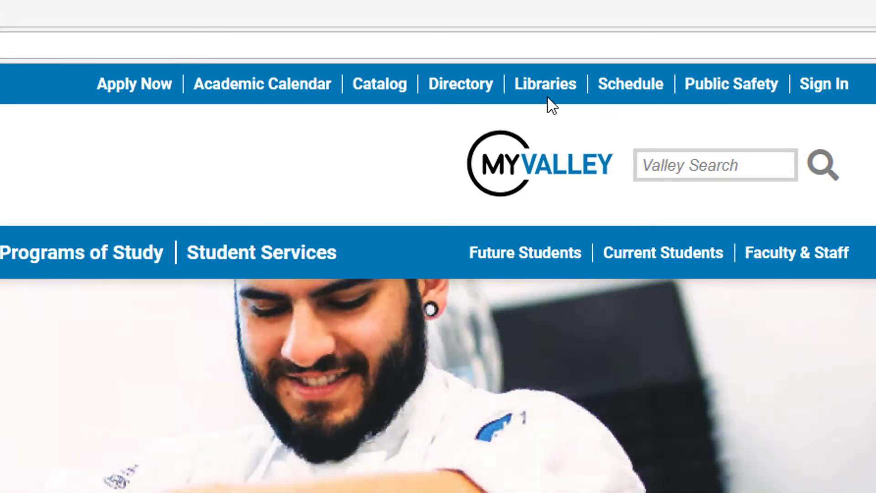
- Open NoodleTools in a new tab from the Kalamazoo Valley CC library's Citation Guides page
click(552, 87)
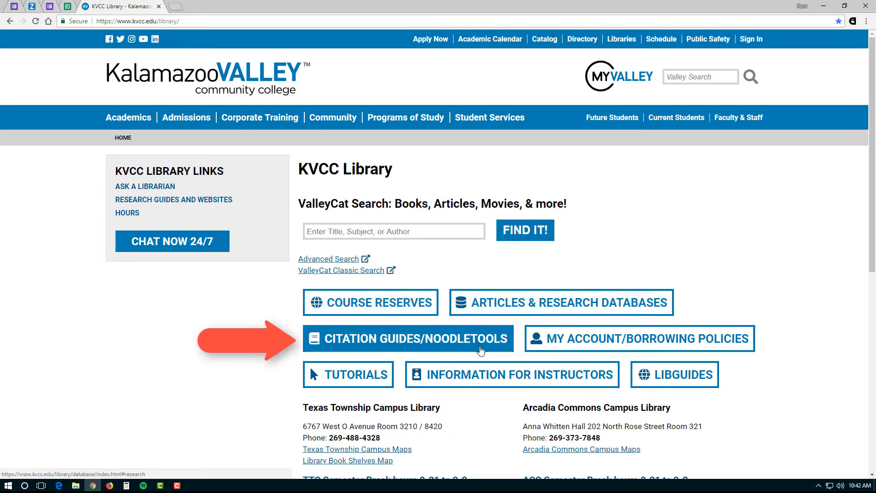
click(480, 350)
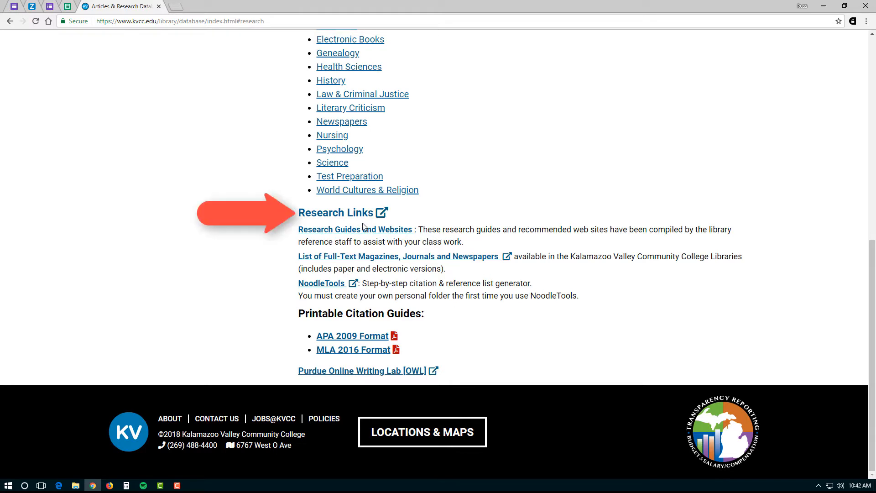
click(326, 284)
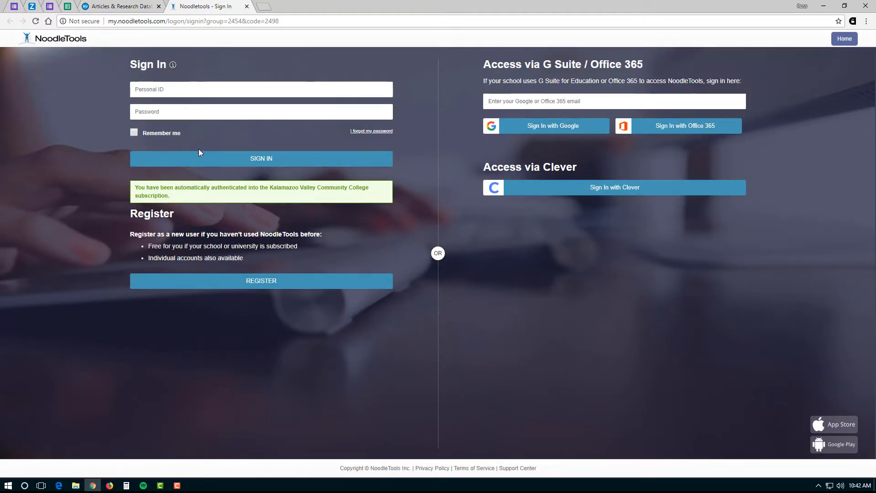
- Start a new account with graduation year 2020 and confirm the chosen personal ID is available
click(317, 283)
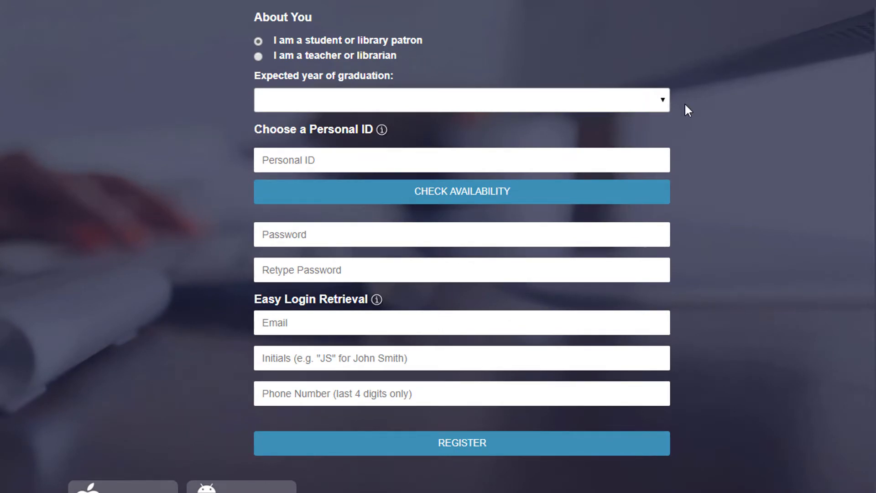
click(656, 101)
click(408, 175)
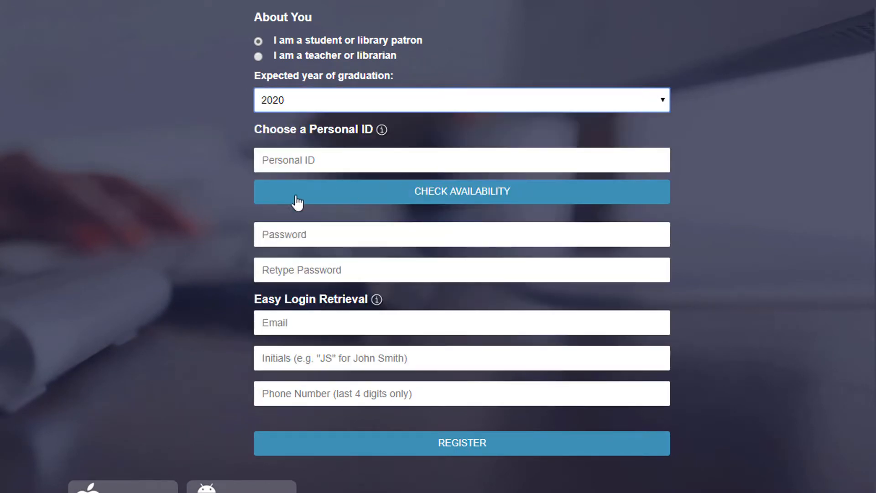
click(280, 166)
text(sc)
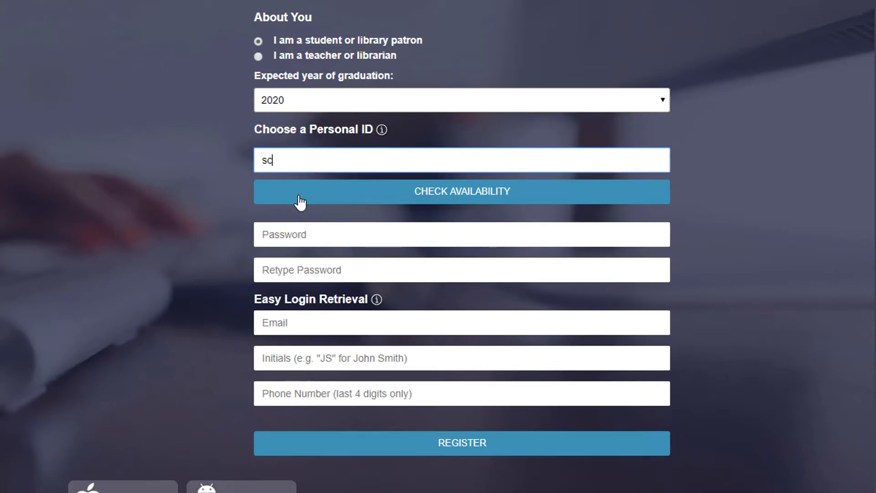
text(hwifty2020)
click(638, 196)
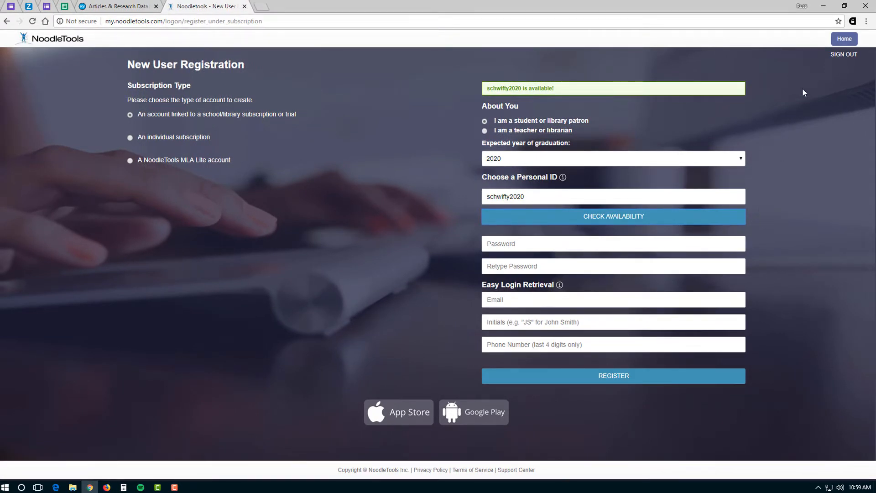
- Start a new NoodleTools support ticket from the homepage and complete its reCAPTCHA check
click(850, 41)
click(627, 58)
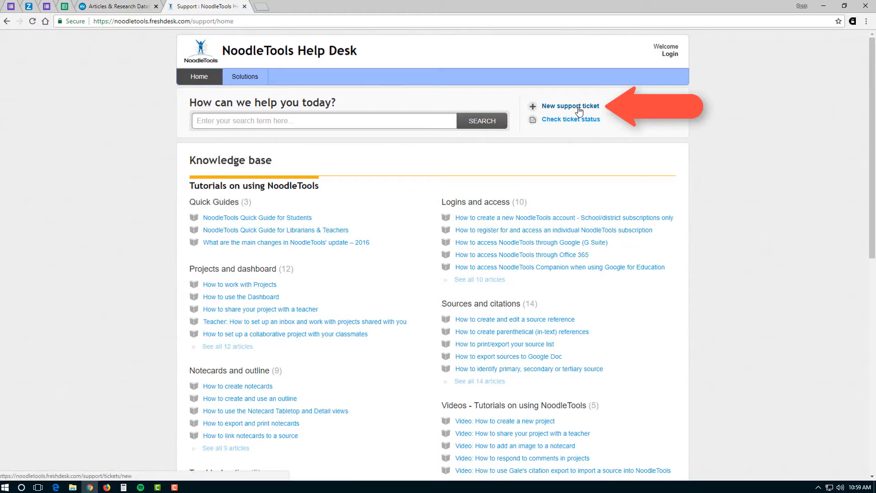
click(570, 104)
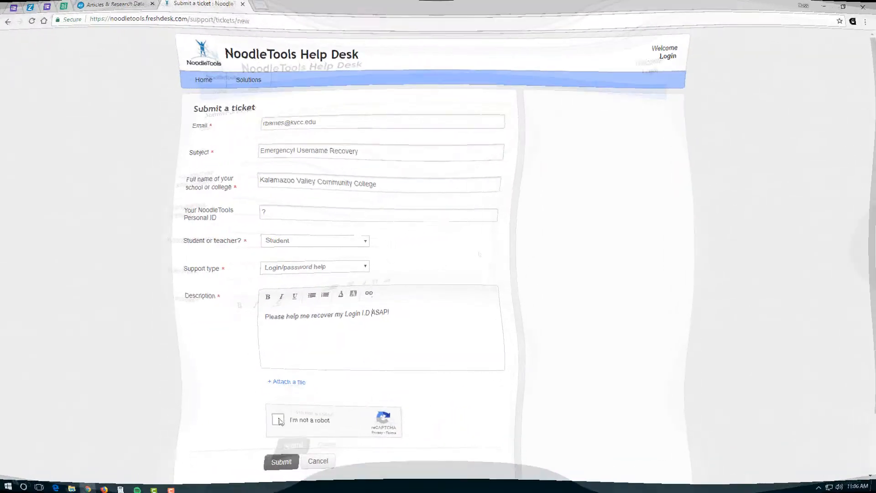
click(276, 422)
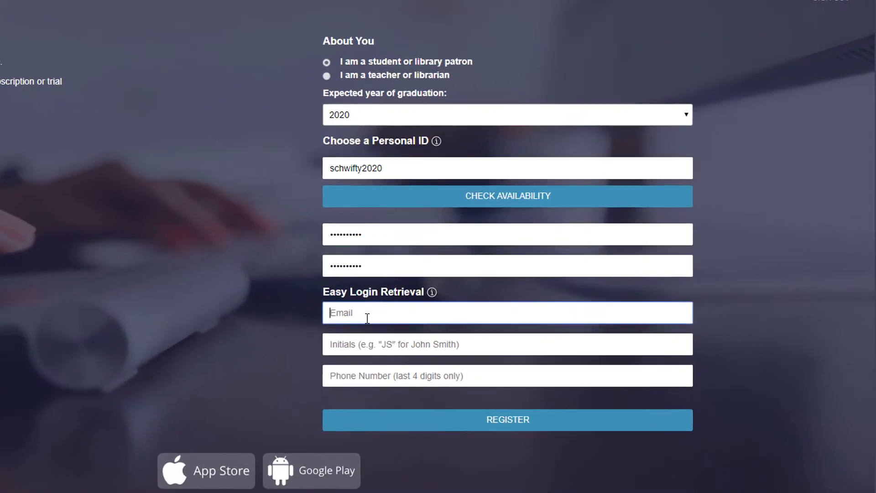
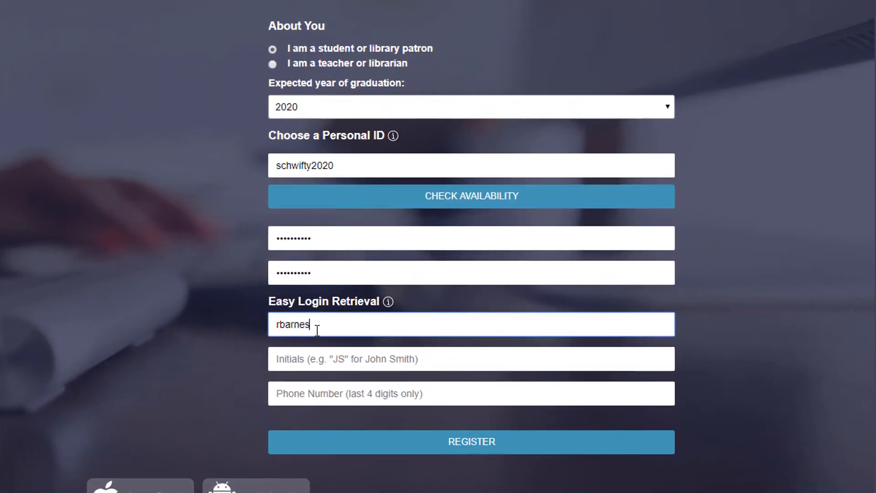
- Enter the recovery e-mail, initials and last four phone digits, then submit the registration
click(310, 357)
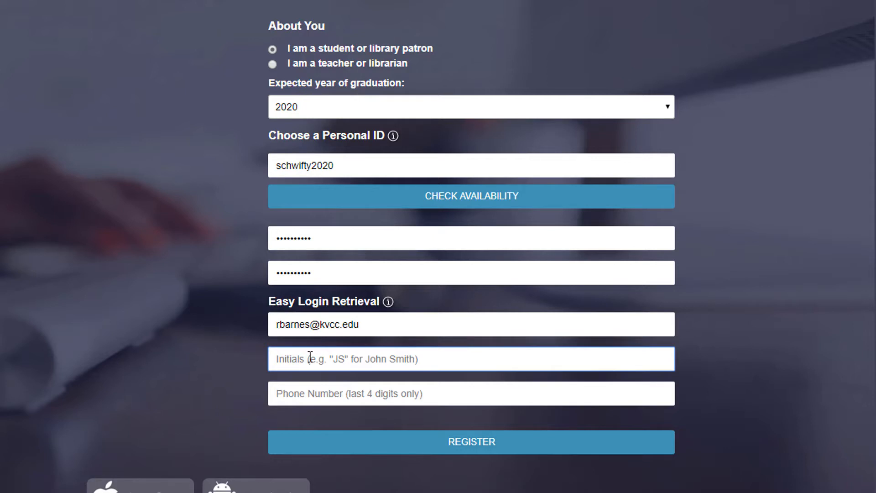
text(rlb)
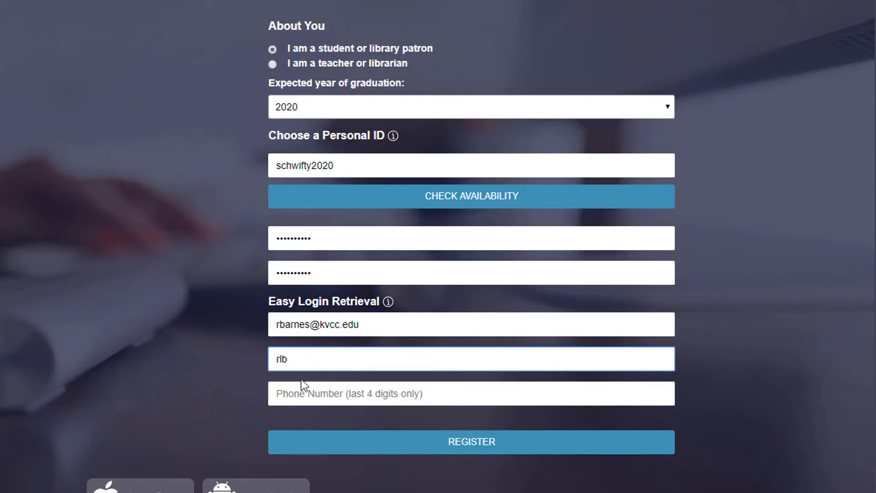
click(296, 396)
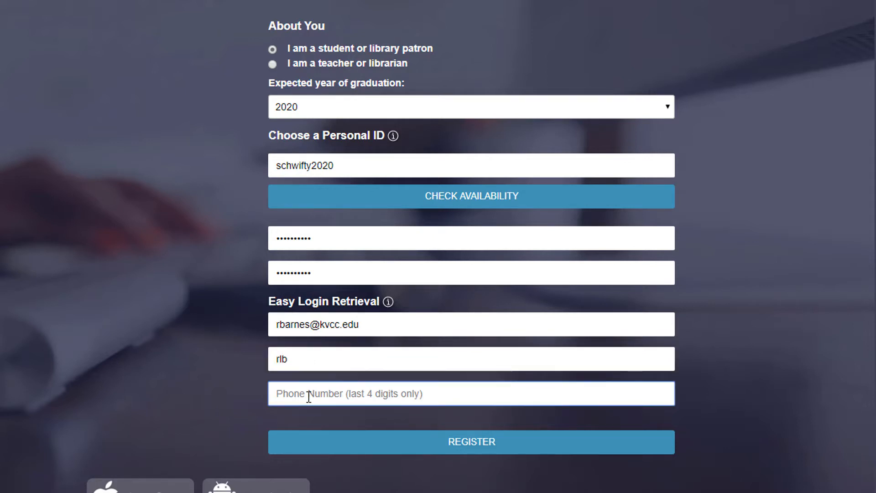
text(9929)
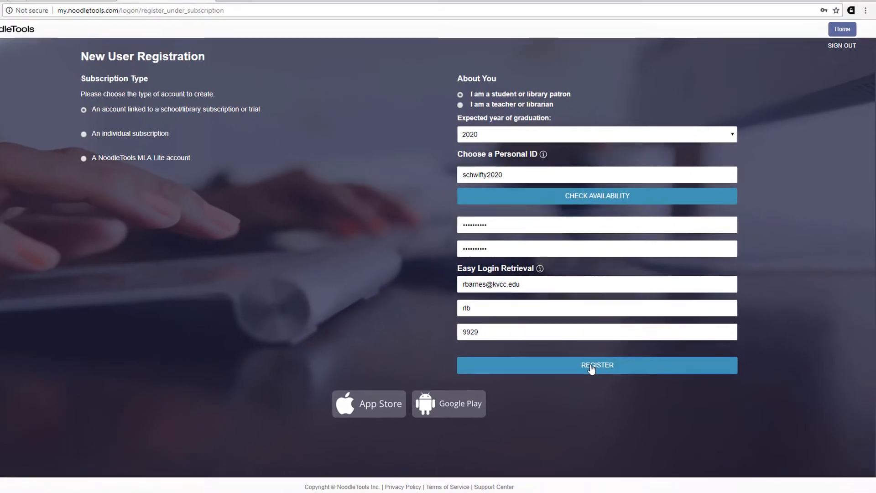
click(464, 445)
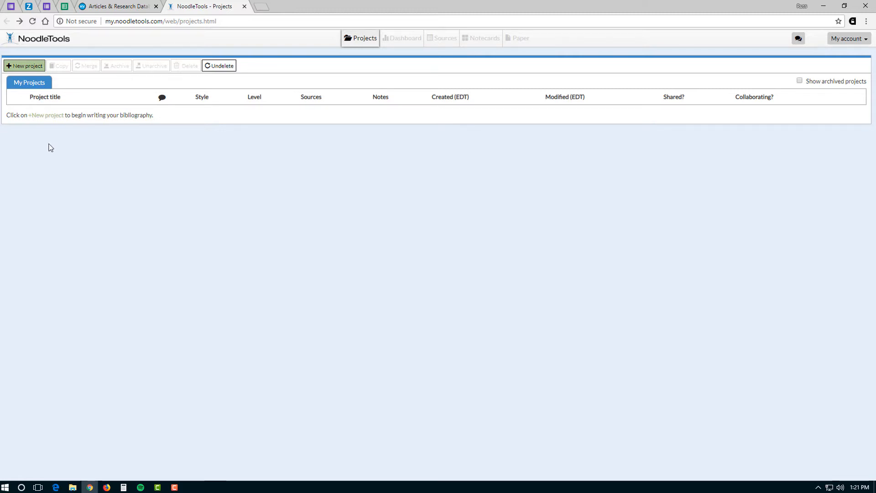
- Create a project titled ENG110 using MLA style at the Advanced citation level
click(35, 72)
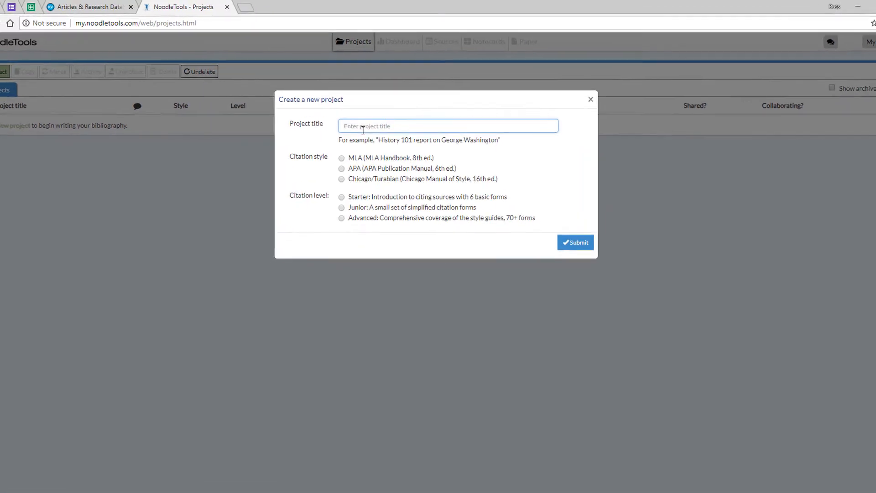
text(ENG110)
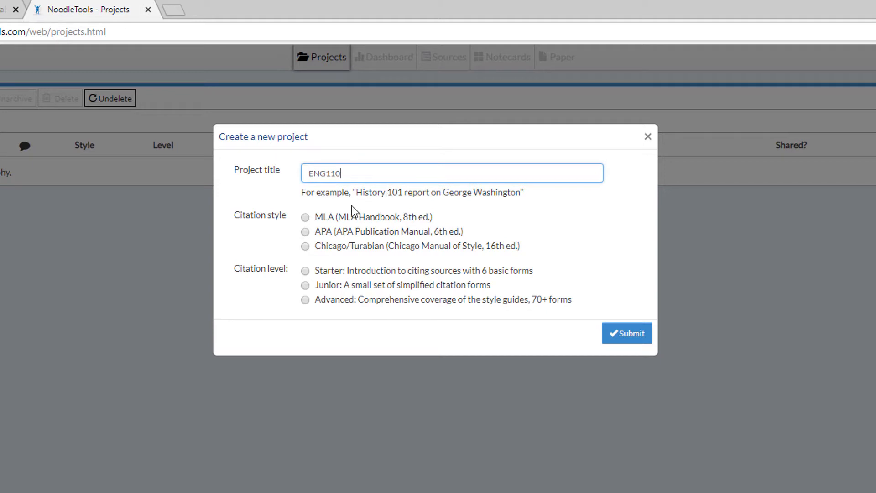
click(306, 218)
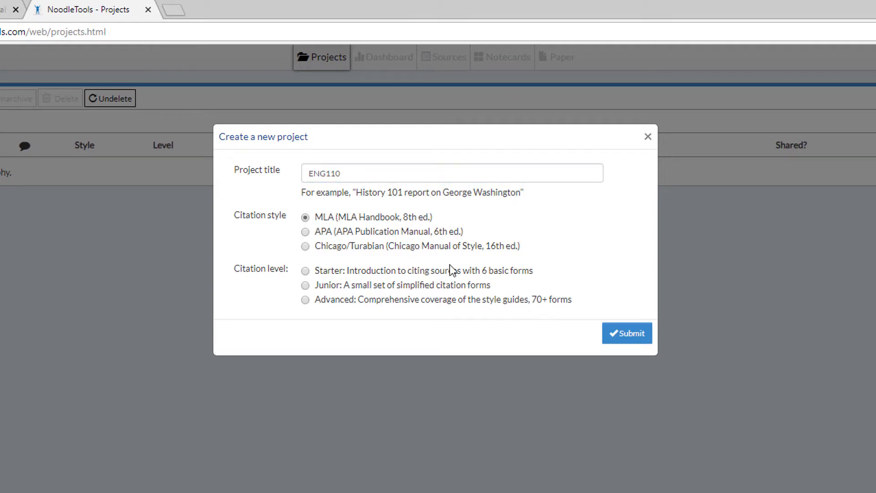
click(305, 300)
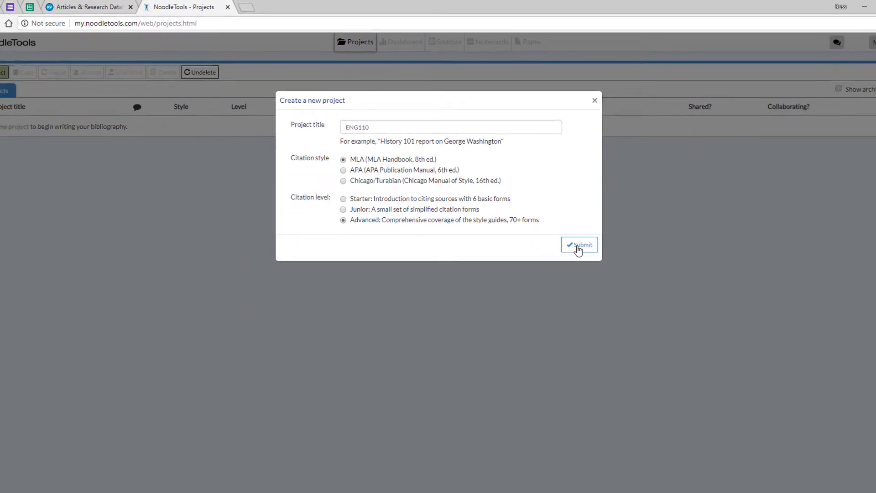
click(578, 247)
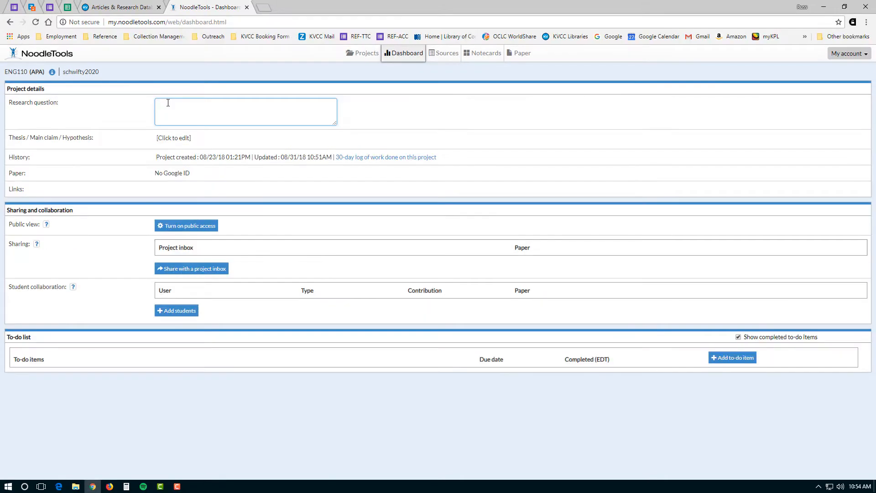
- Add a research question and thesis on superheroic fiction and gender, then go to Notecards
text(s)
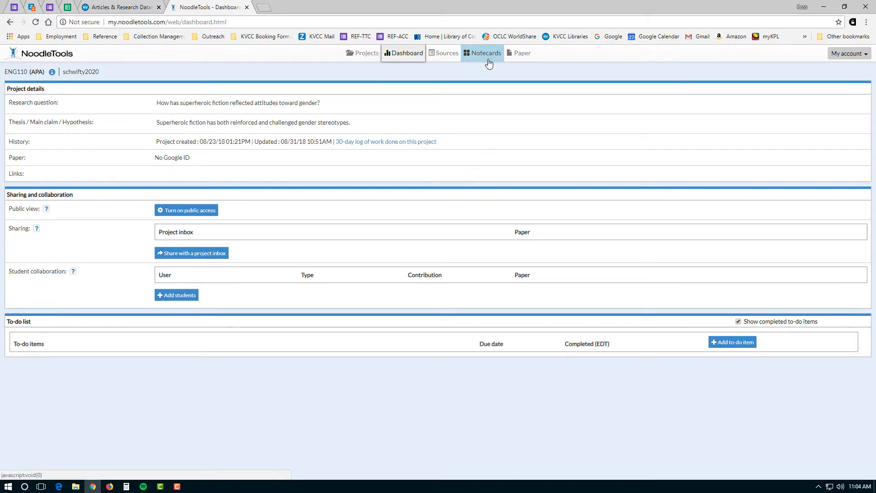
click(487, 54)
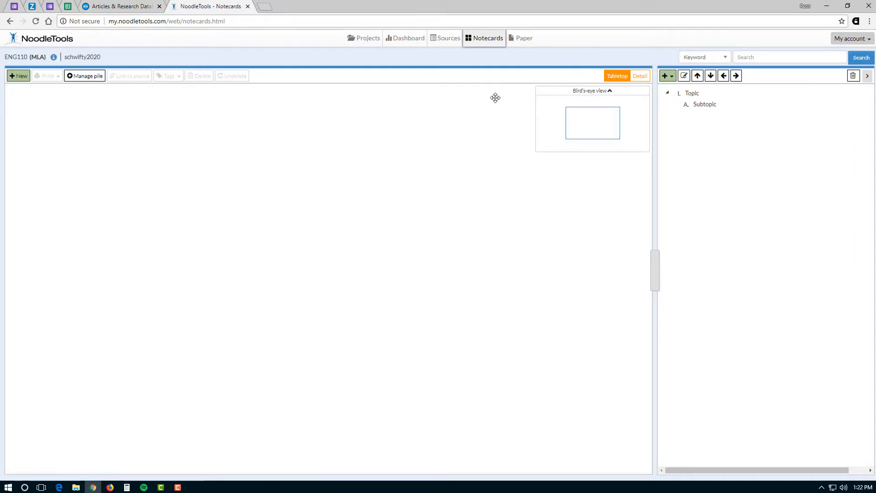
- Go to the ENG110 Sources list and begin a new citation
click(448, 44)
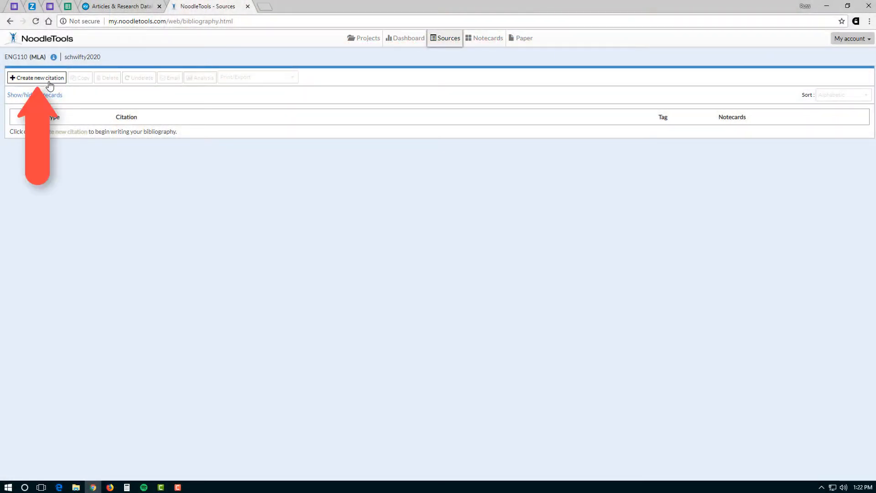
click(50, 85)
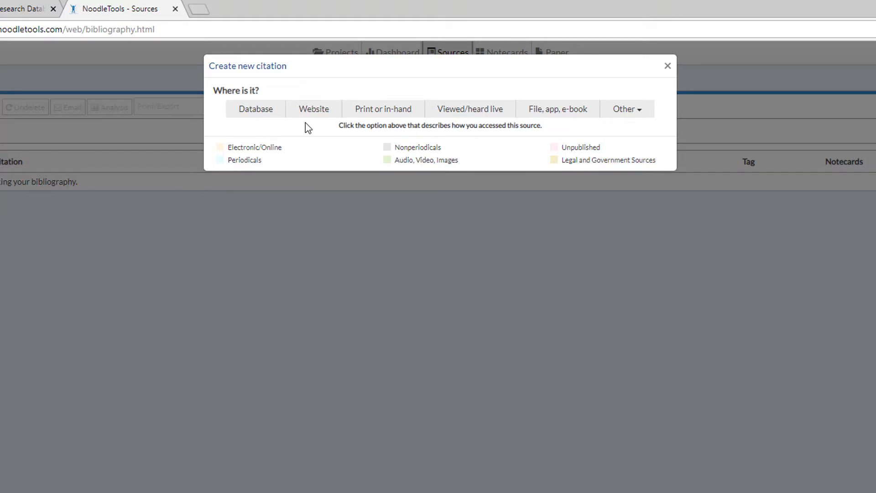
- Choose Print or in-hand as the access method and Book as the source type
click(418, 118)
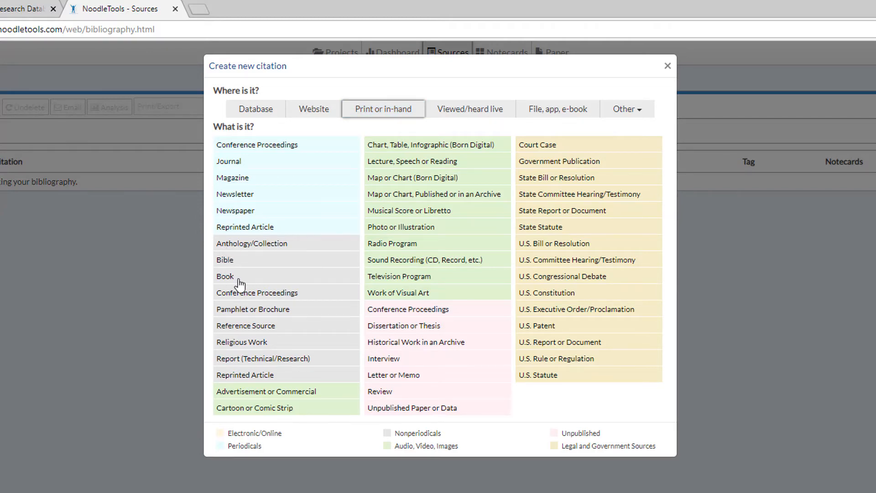
click(230, 278)
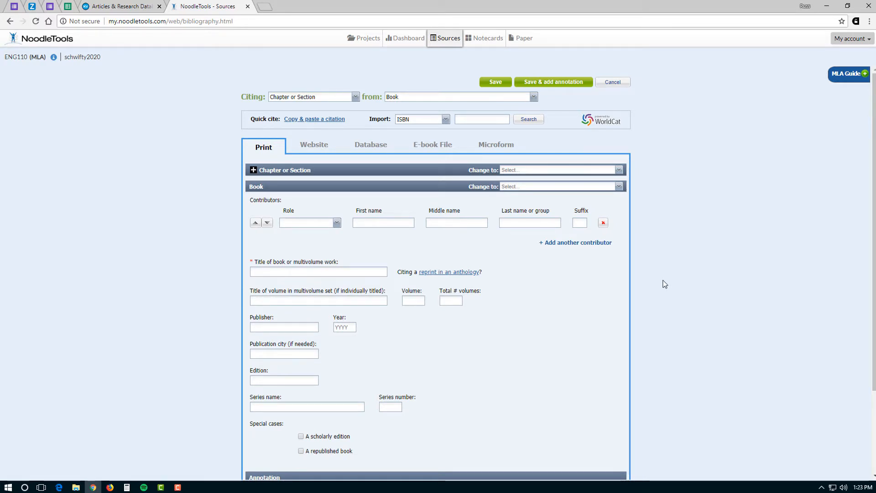
- Keep Book as the source the cited chapter or section comes from
click(356, 97)
click(355, 98)
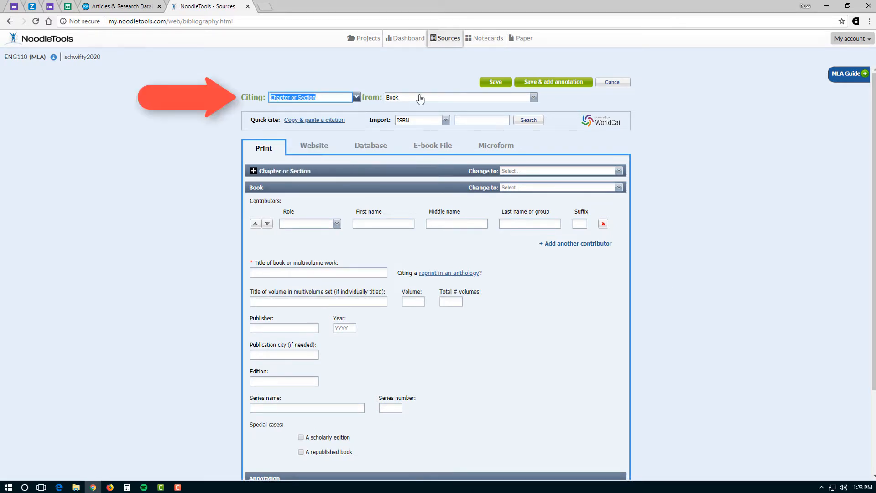
click(534, 98)
click(534, 98)
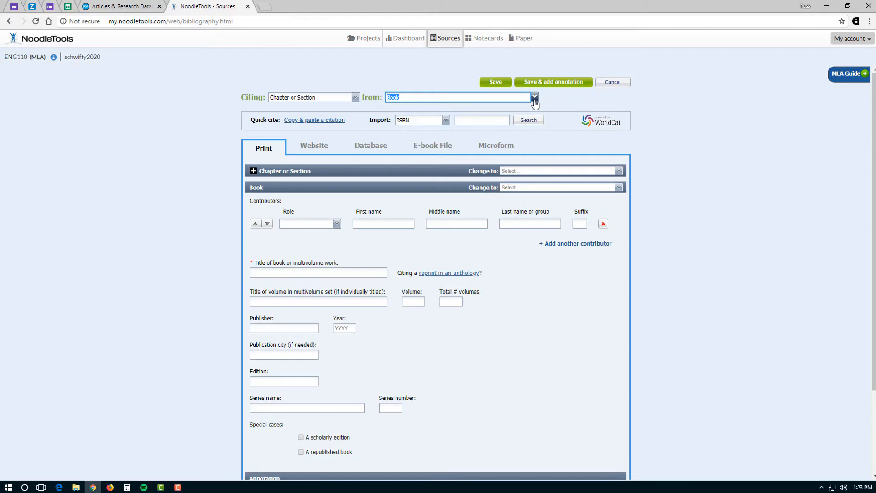
- Compare the Website and Database fields, return to Print, and view the MLA book guide
click(312, 150)
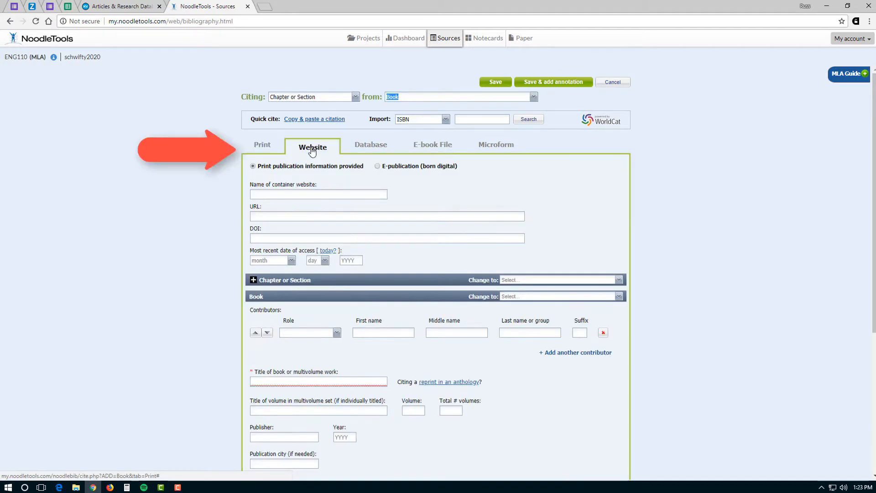
click(370, 147)
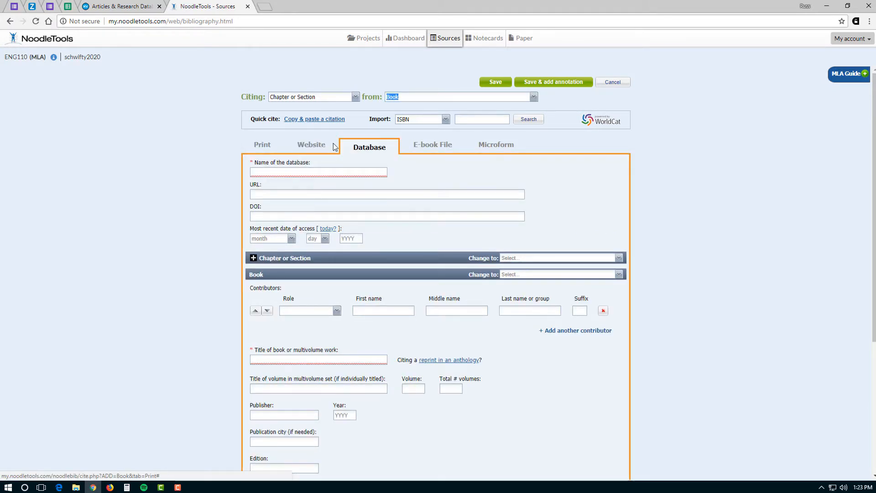
click(263, 146)
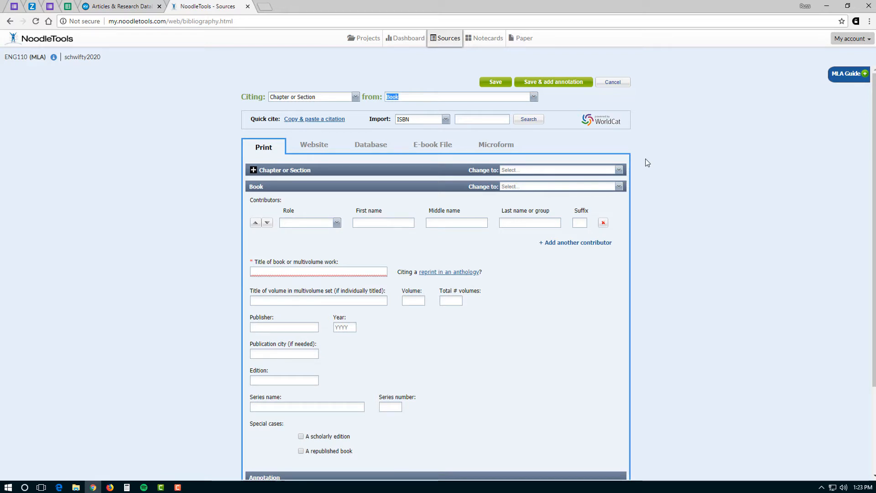
click(862, 82)
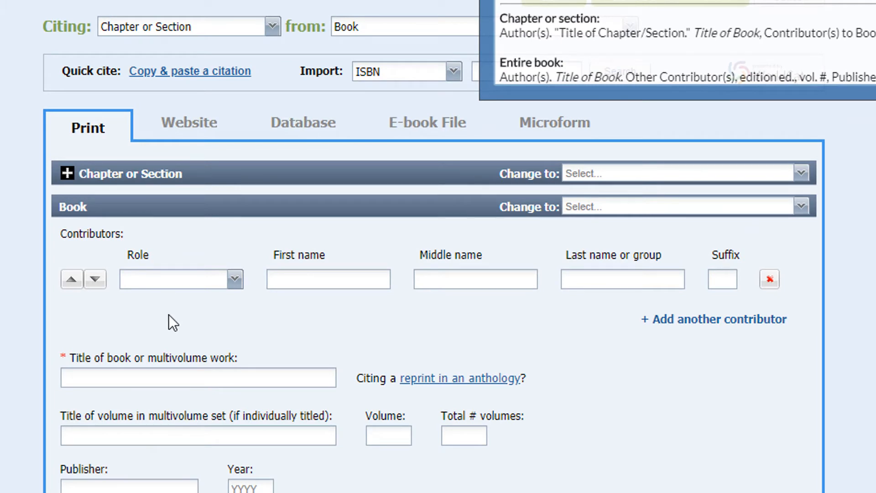
- Add one Author contributor with the author's first and last name, removing the extra empty row
click(235, 280)
click(197, 300)
text(Bob)
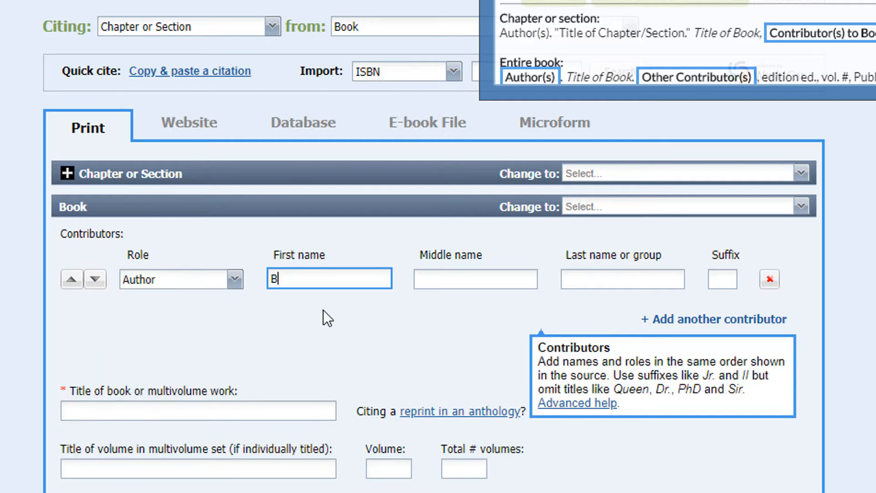
key(Tab)
key(Tab)
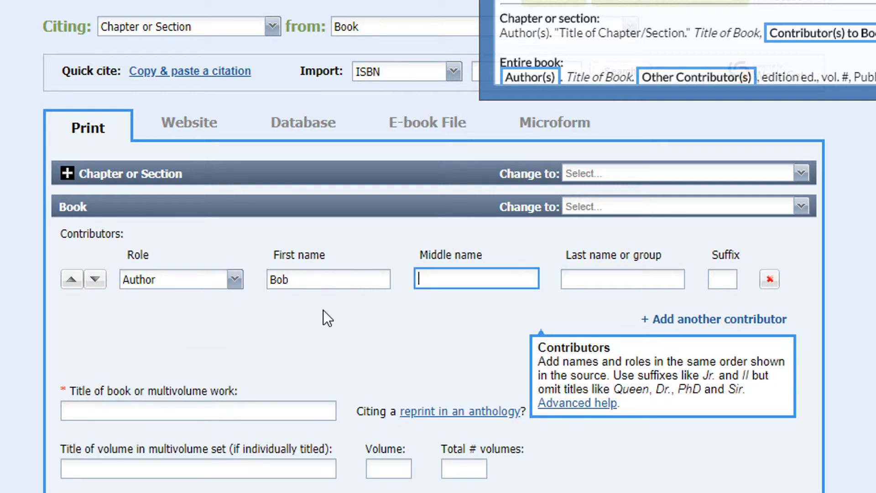
text(Batchelor)
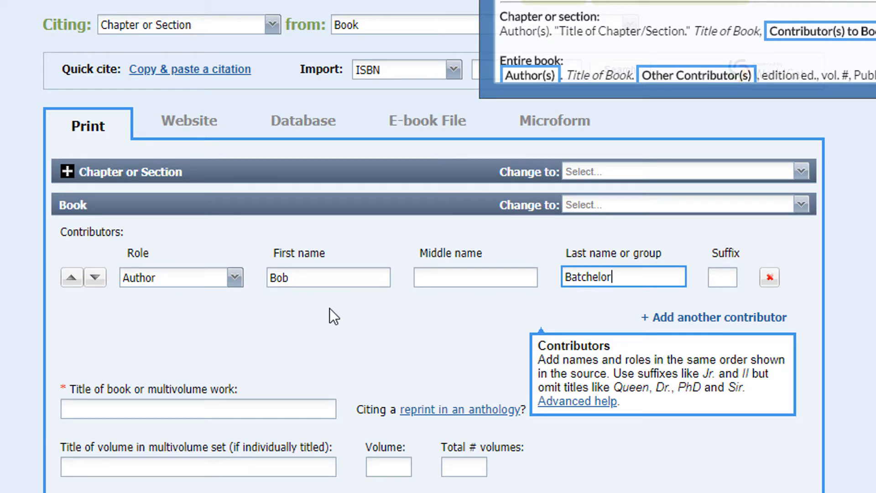
click(703, 318)
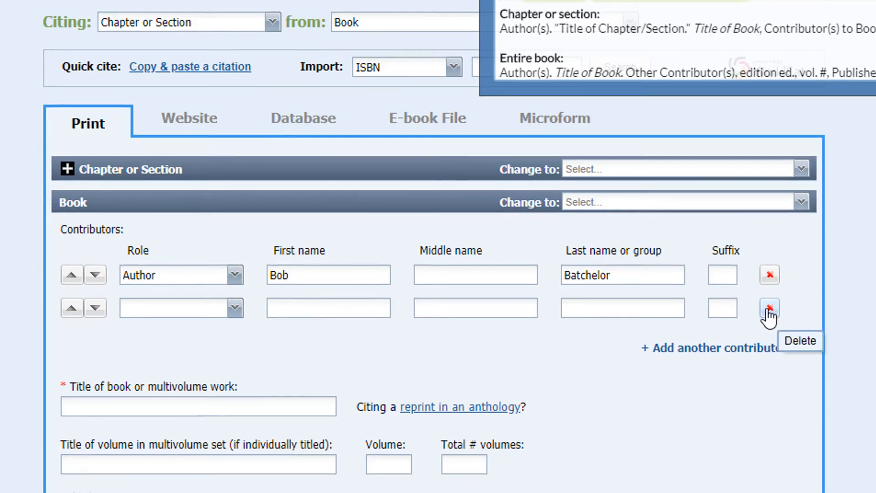
click(770, 311)
- Enter the title 'Stan Lee: The Man behind Marvel' and year 2017, then save the book citation
click(107, 121)
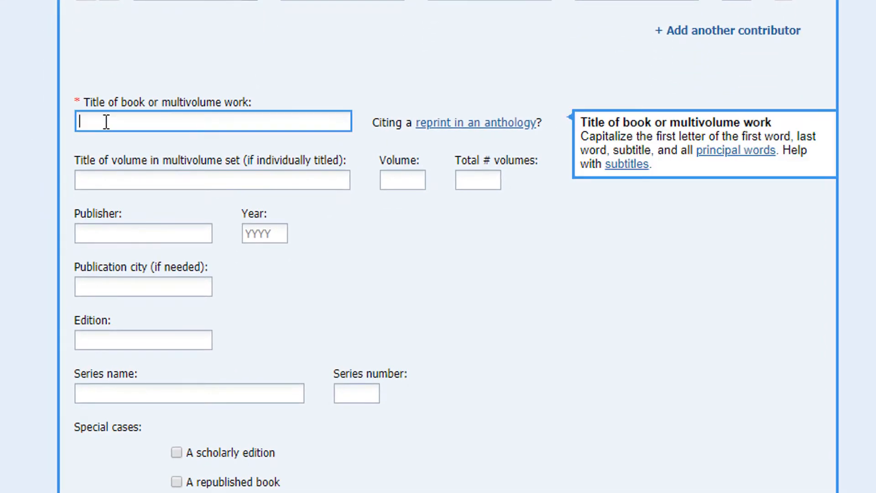
text(Stan Lee: The man)
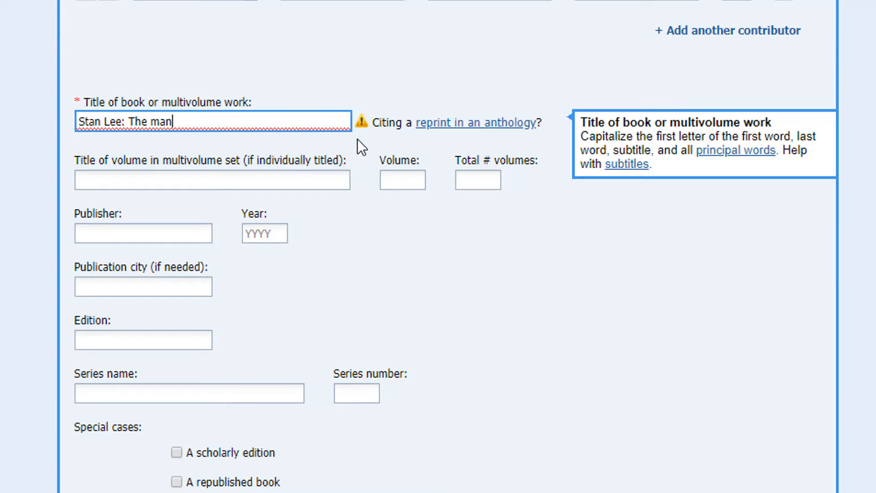
mouse_move(364, 124)
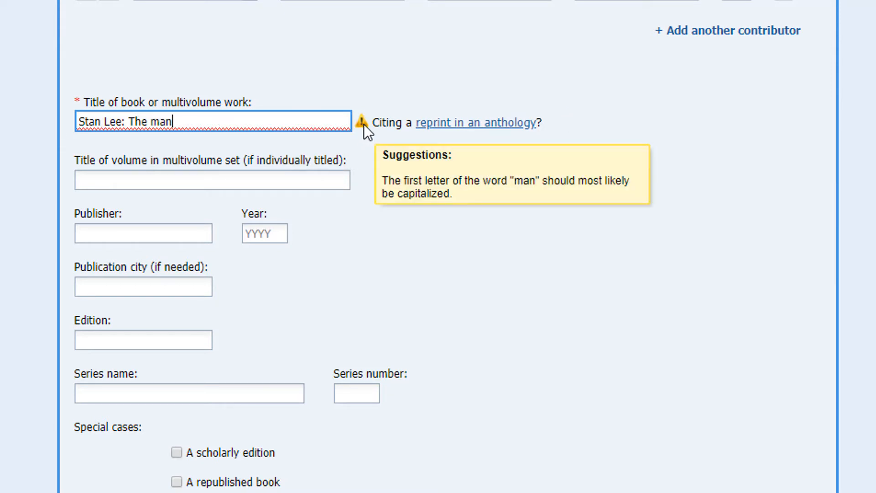
key(Left)
key(Left)
key(BackSpace)
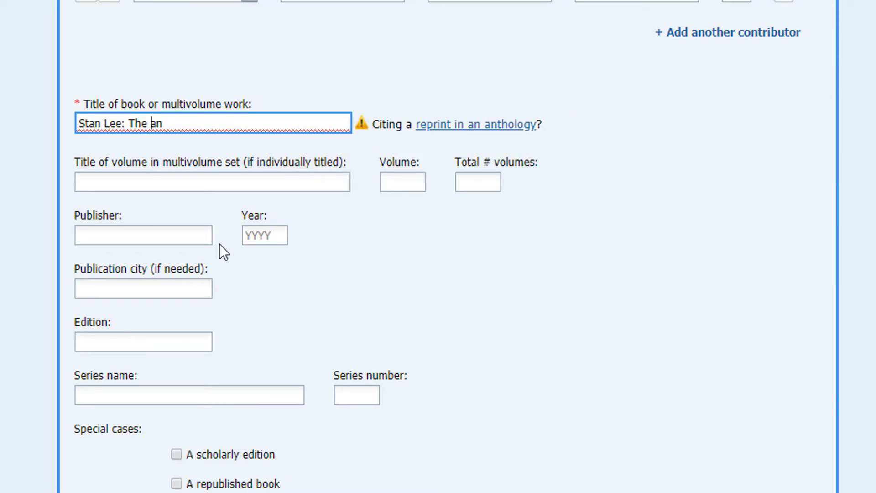
text(M)
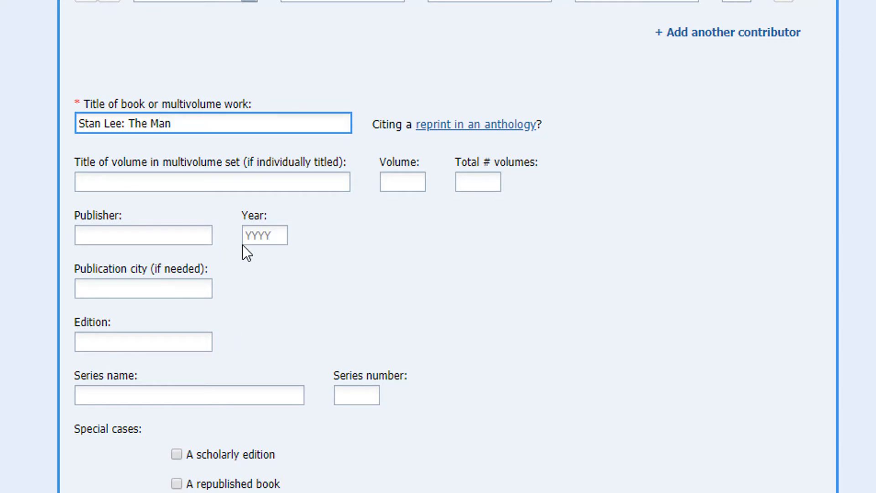
click(206, 124)
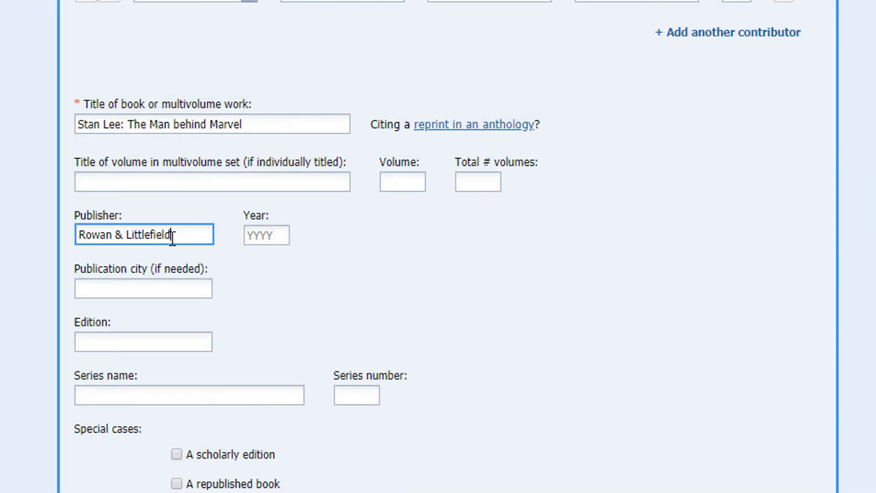
key(Tab)
text(2017)
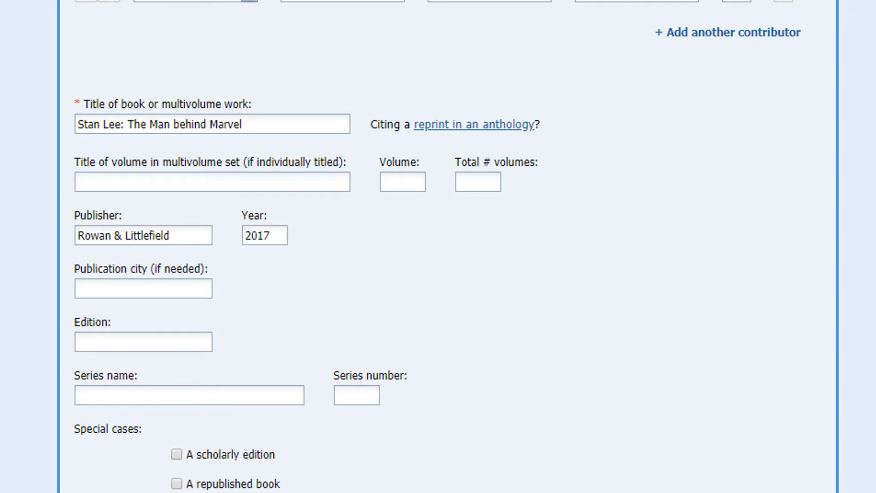
scroll(447, 247, down, 5)
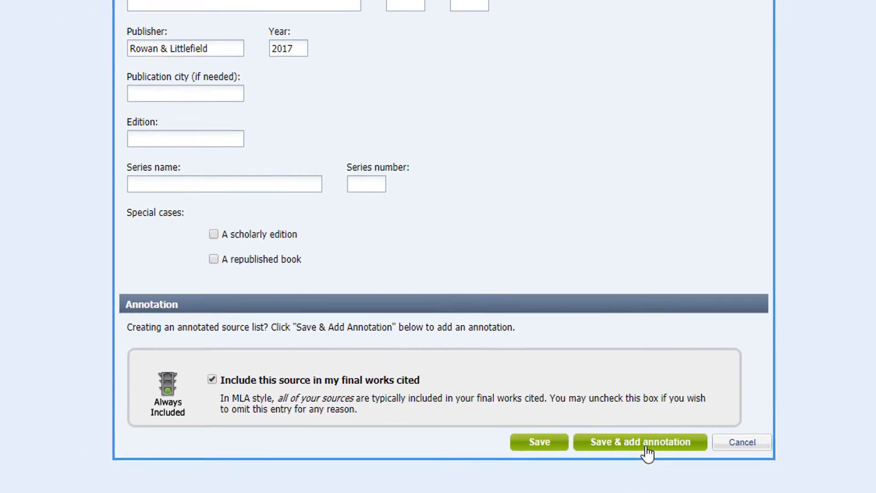
click(646, 447)
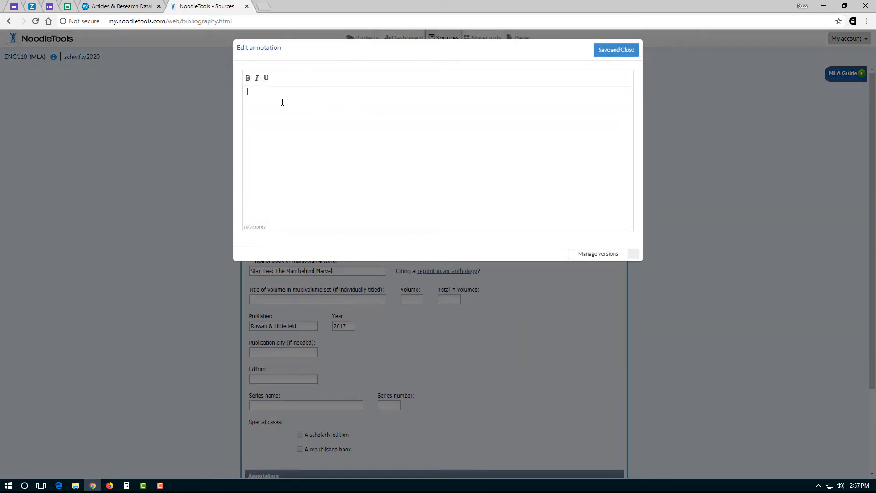
- Start the annotation with 'A book abou' and save the Stan Lee book citation
text(A book abou)
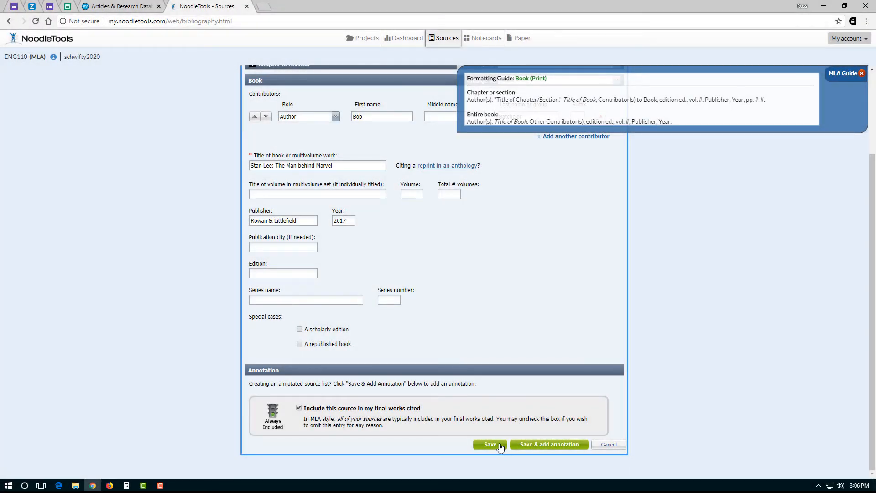
click(490, 445)
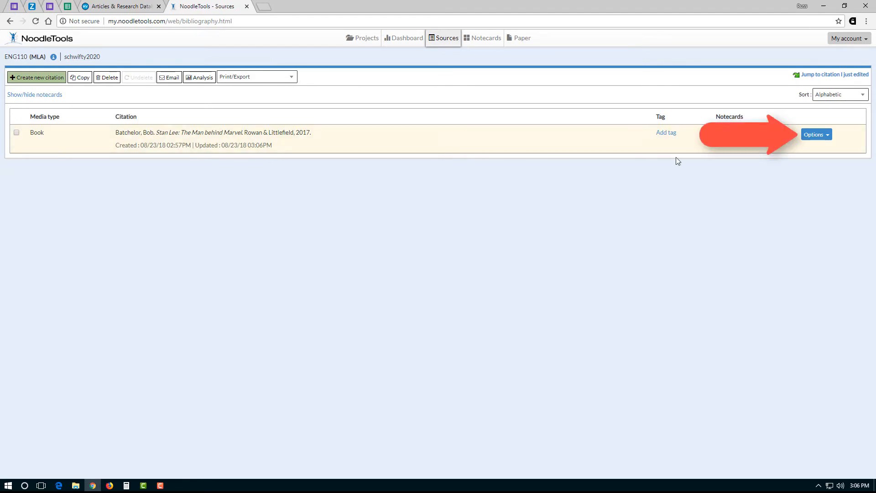
click(816, 135)
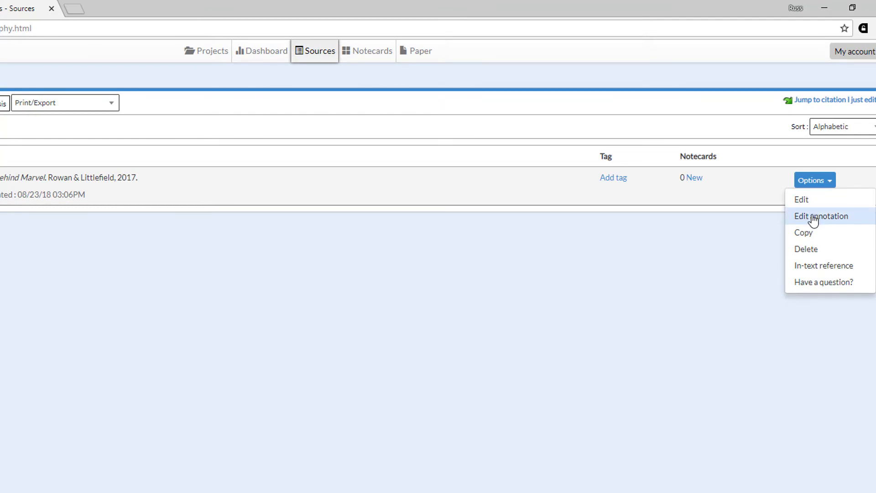
click(867, 271)
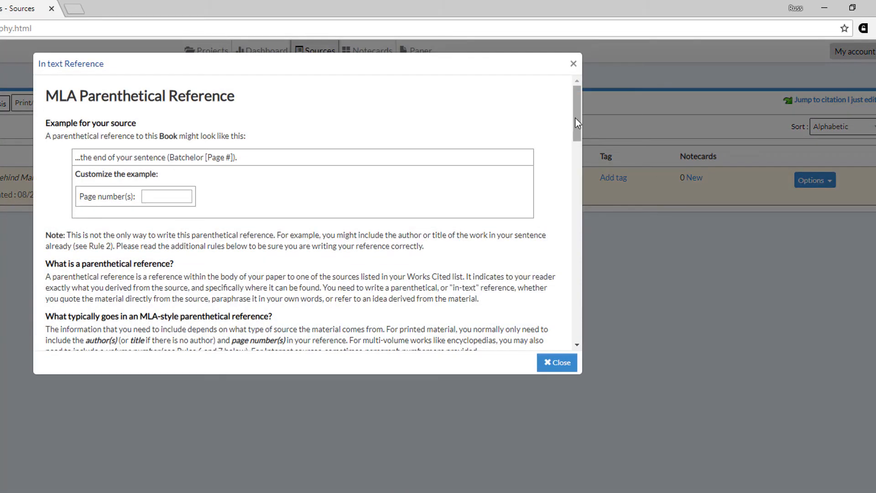
drag(575, 116, 556, 382)
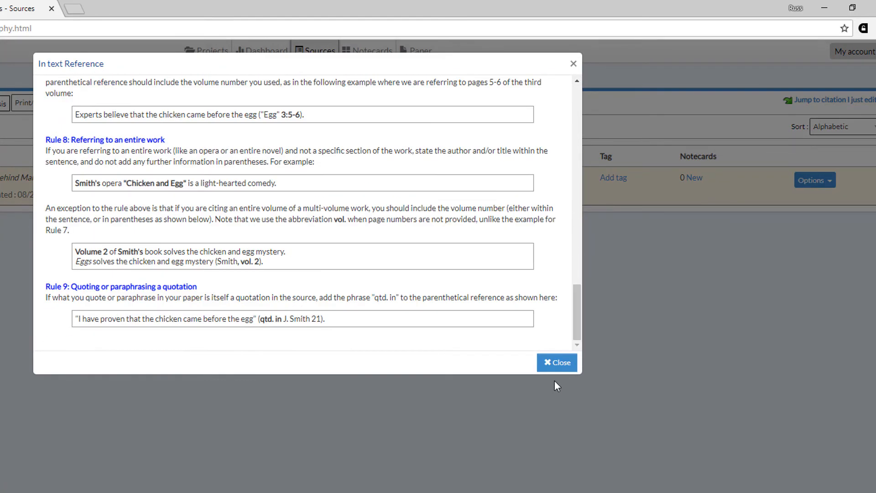
click(559, 362)
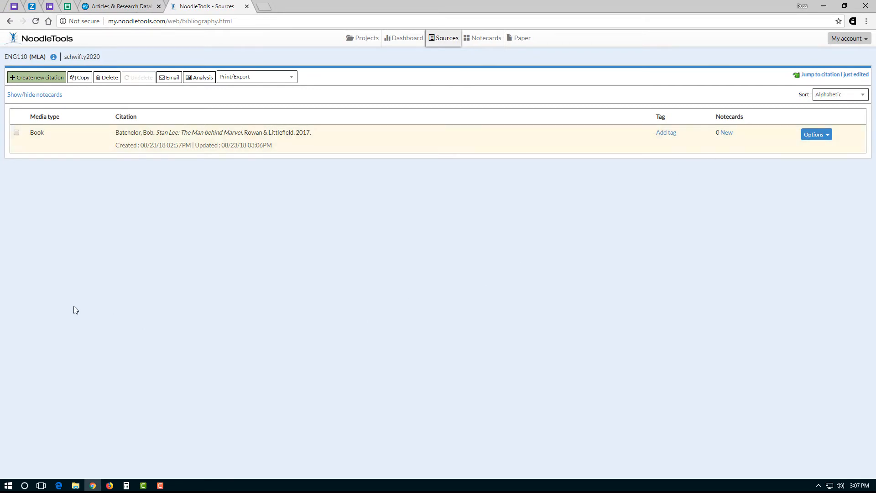
- Start a new citation for a journal article found in a database, after checking the ProQuest X-Men article
click(49, 77)
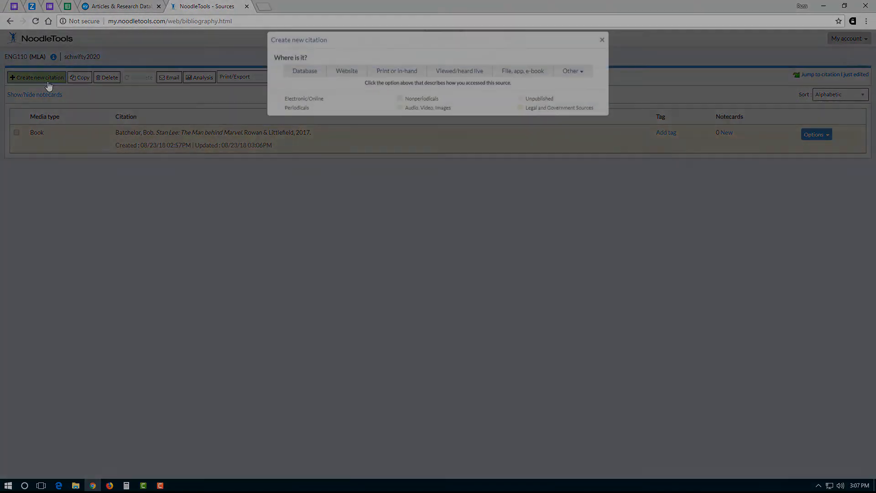
click(544, 9)
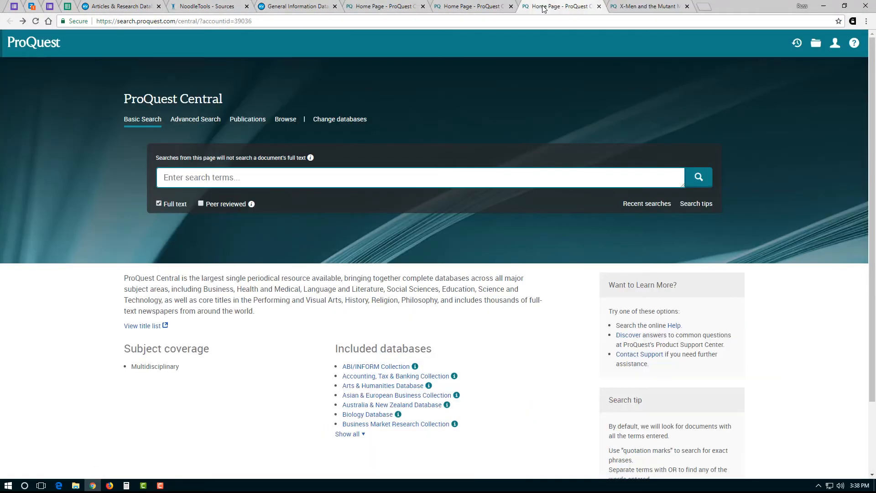
click(655, 8)
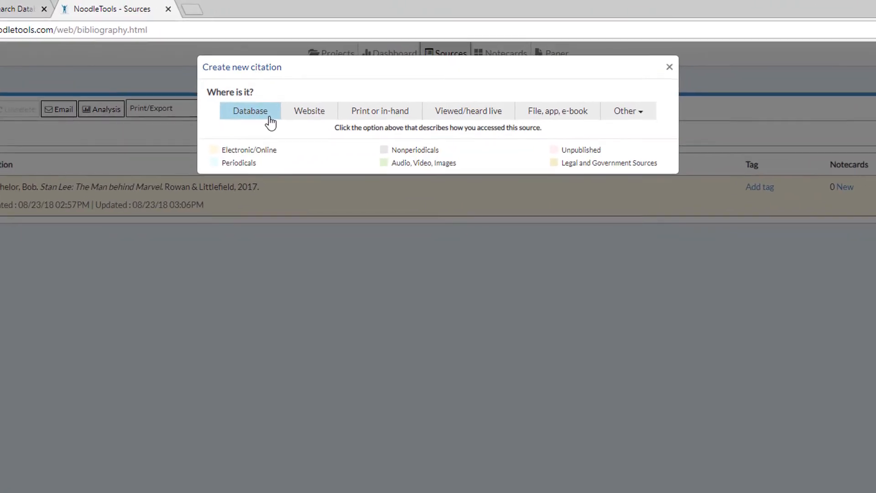
click(270, 119)
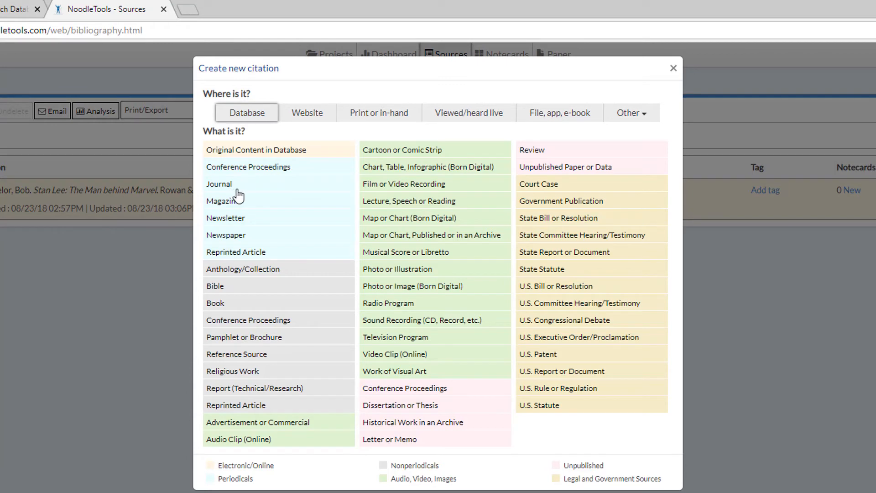
click(240, 188)
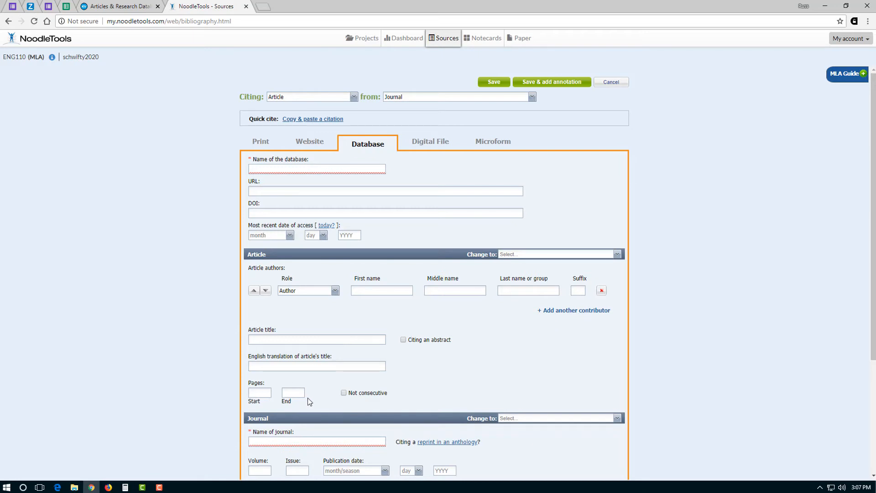
- Consult the MLA guide for journal articles, then bring up the X-Men ProQuest page
scroll(874, 299, down, 4)
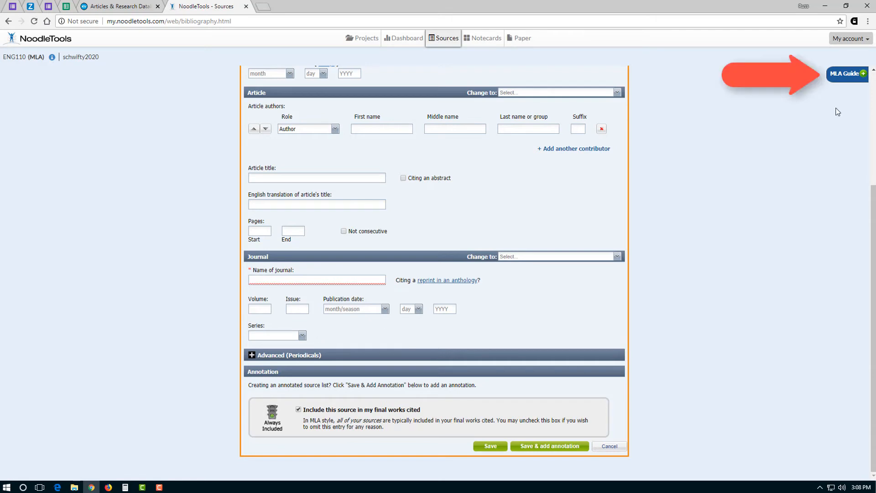
click(861, 77)
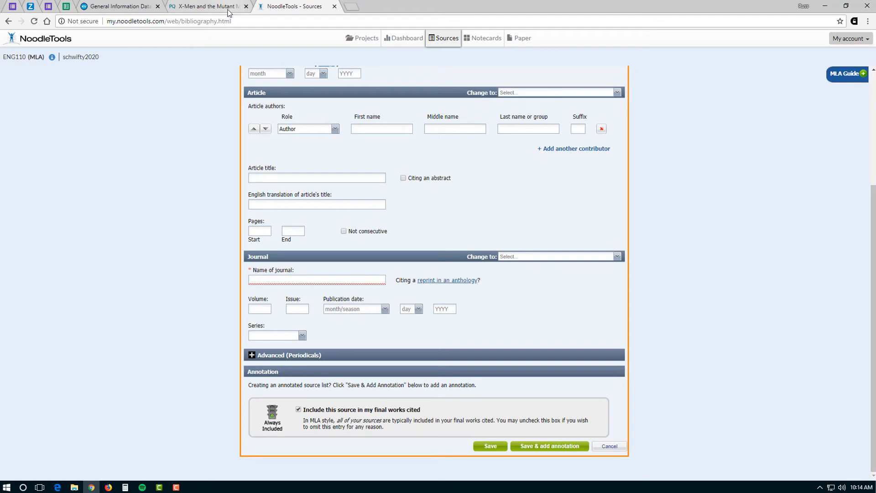
click(228, 11)
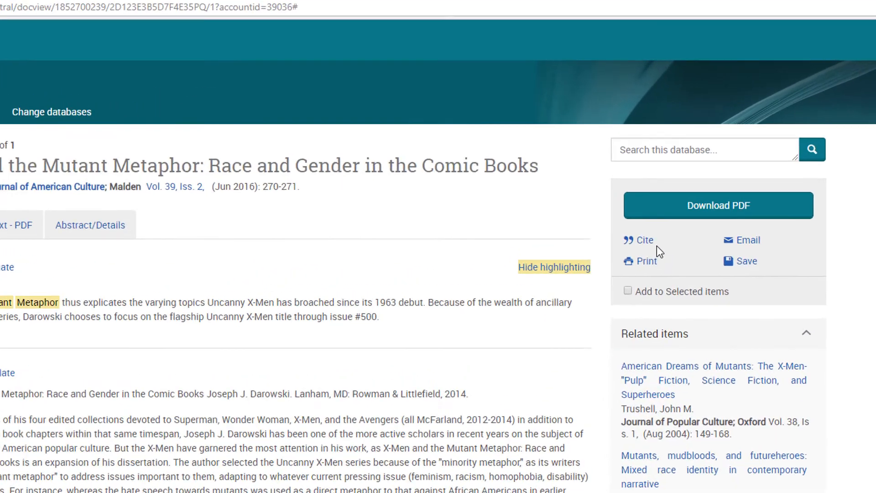
- Generate an MLA 8th Edition citation for the X-Men article in ProQuest
click(657, 274)
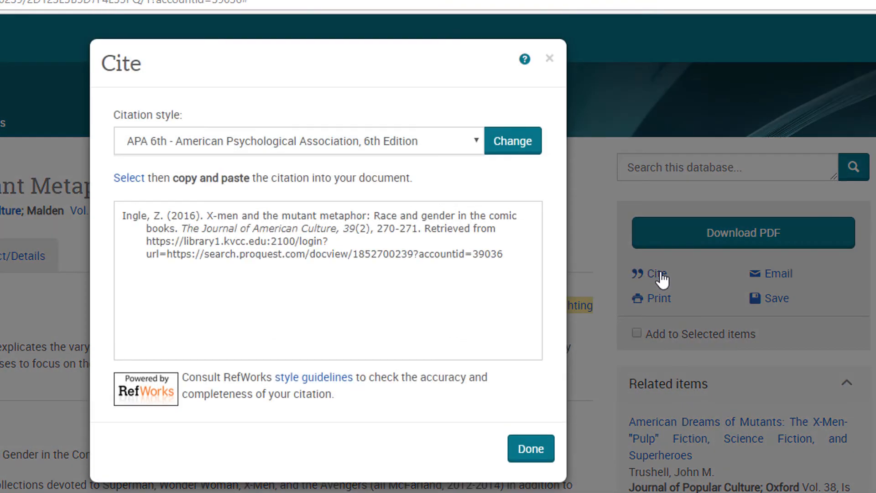
click(476, 143)
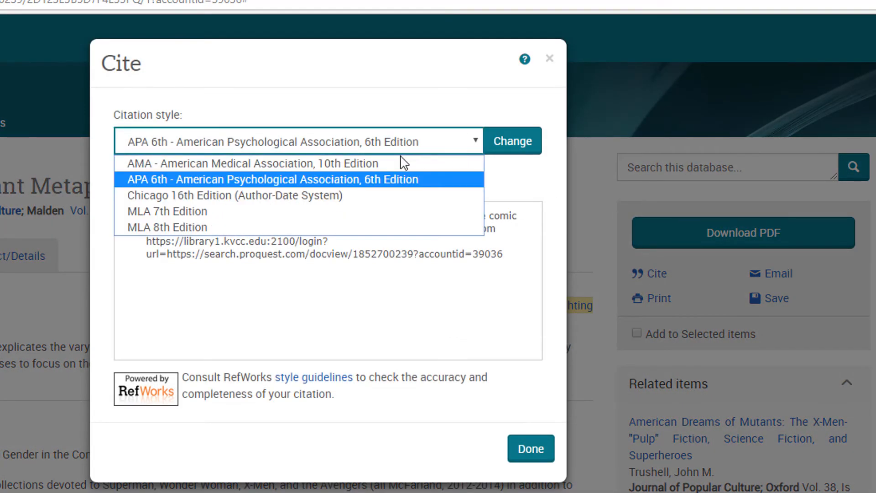
click(306, 227)
click(505, 150)
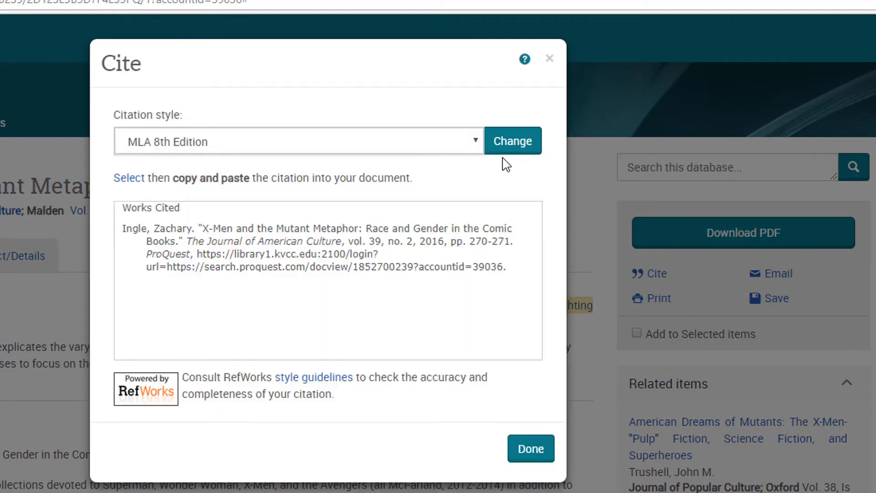
- Copy the MLA citation text, close the panel, and return to the NoodleTools form
drag(121, 231, 524, 303)
right_click(299, 225)
click(307, 237)
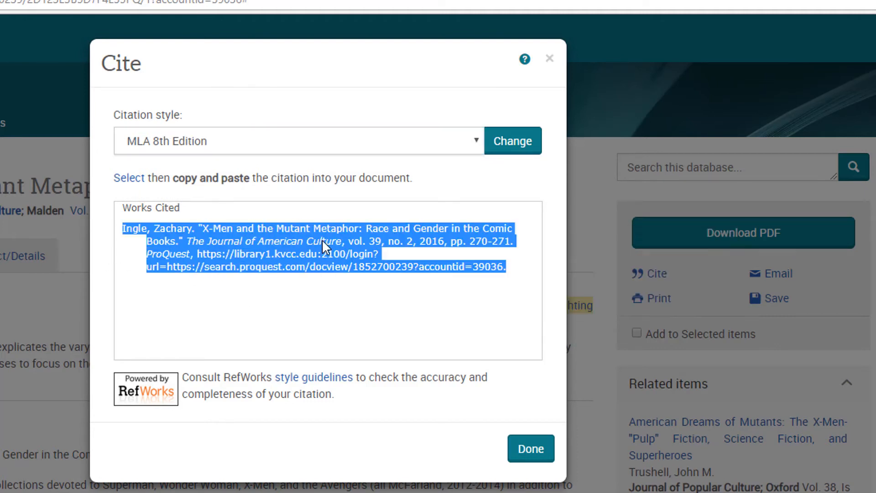
click(538, 455)
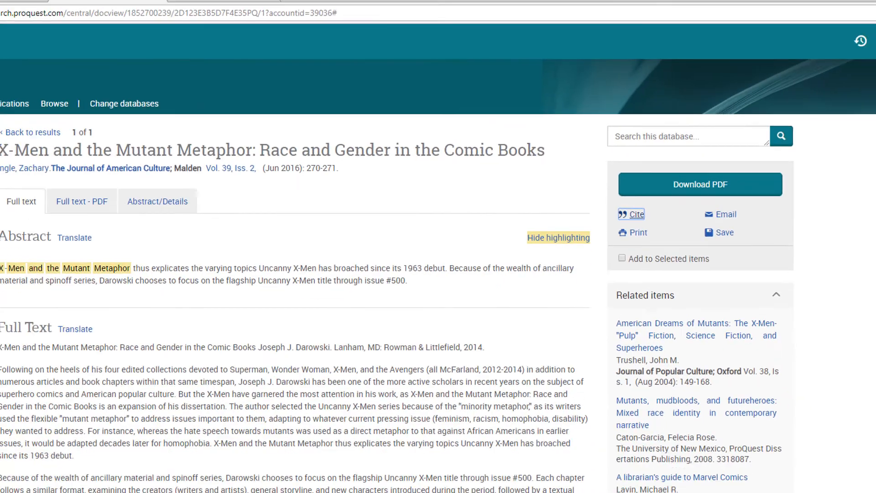
click(299, 7)
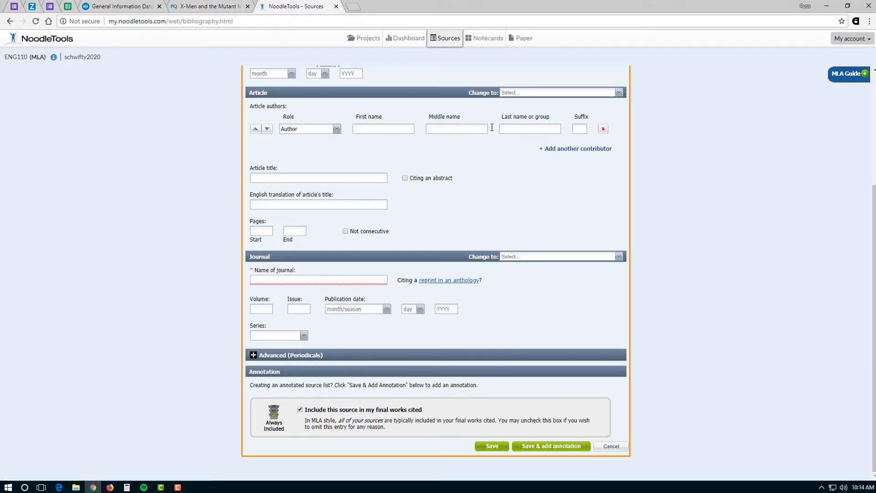
- Paste the copied ProQuest X-Men citation as a manually edited citation and save it
scroll(840, 210, up, 4)
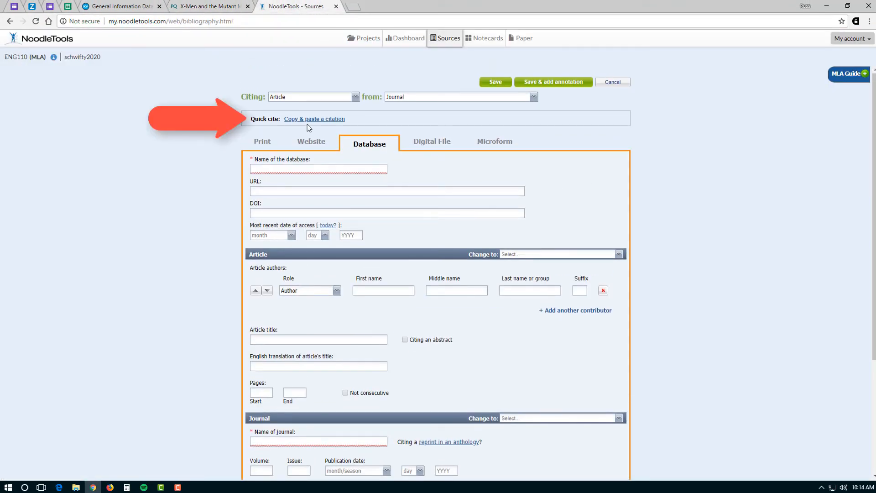
click(315, 119)
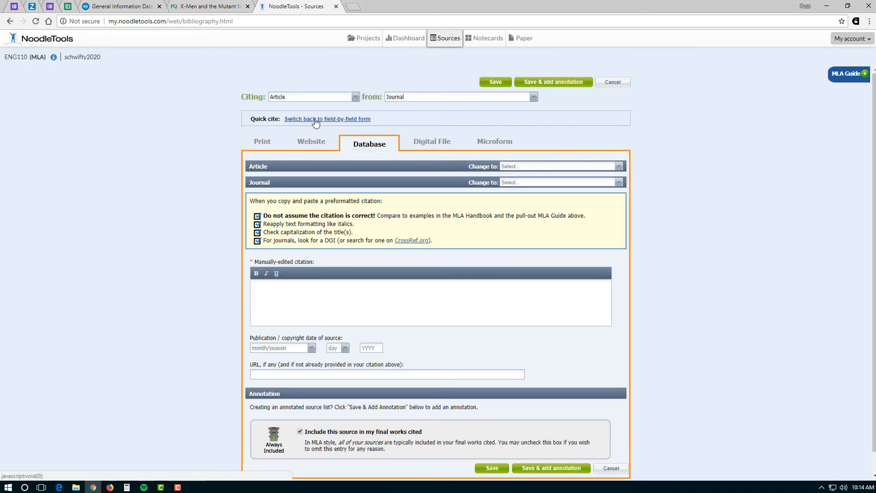
right_click(266, 290)
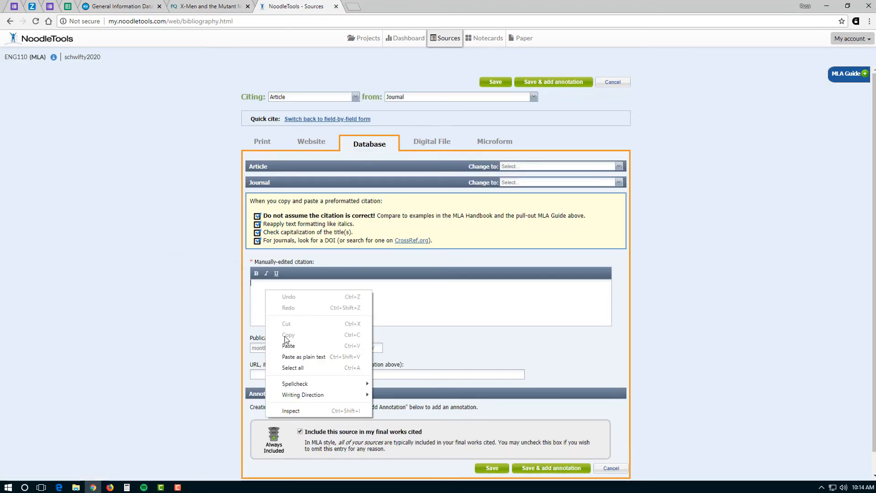
click(295, 346)
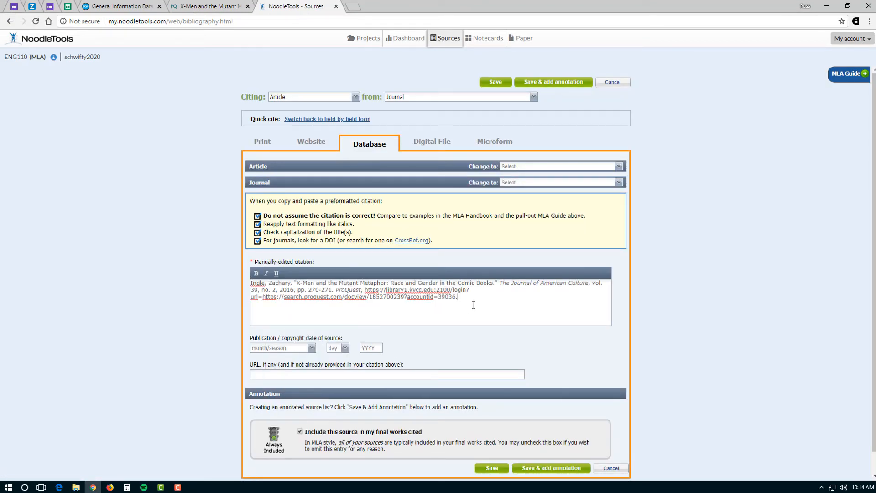
scroll(485, 303, down, 1)
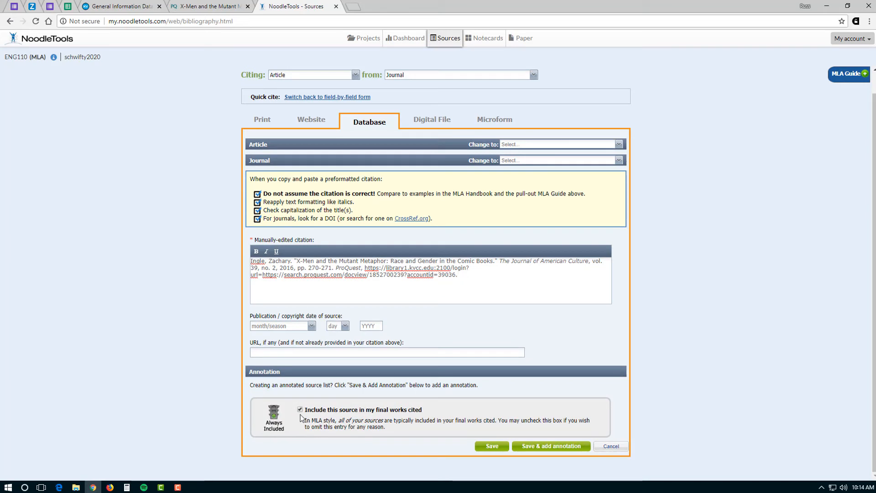
click(488, 446)
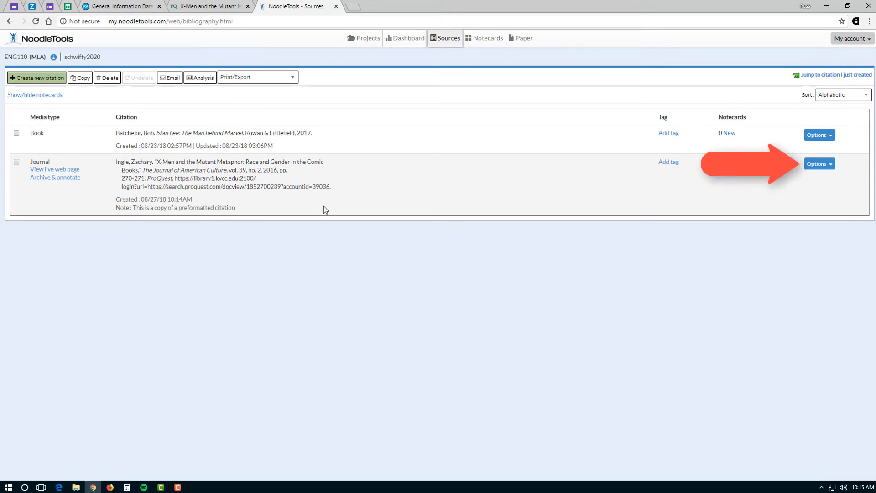
click(826, 166)
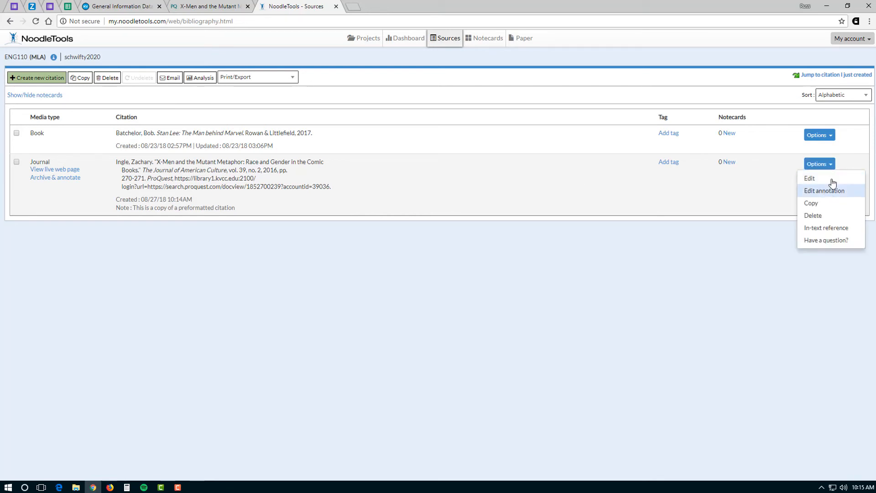
click(844, 163)
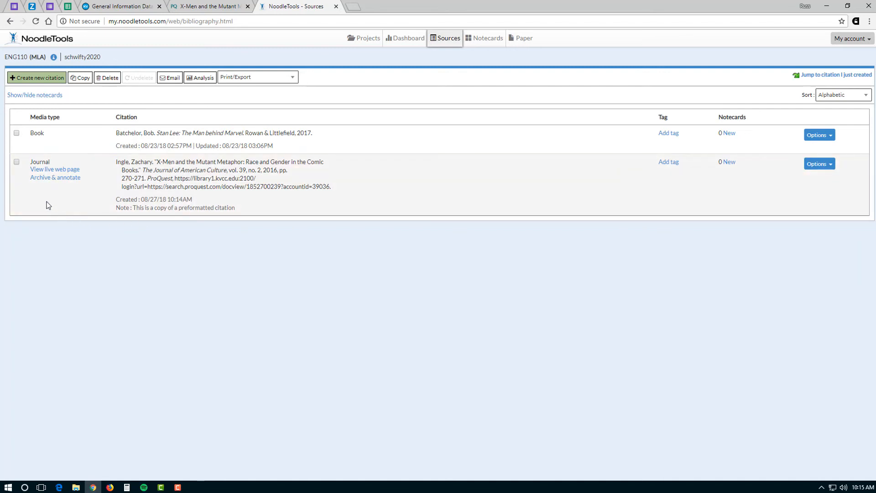
click(51, 171)
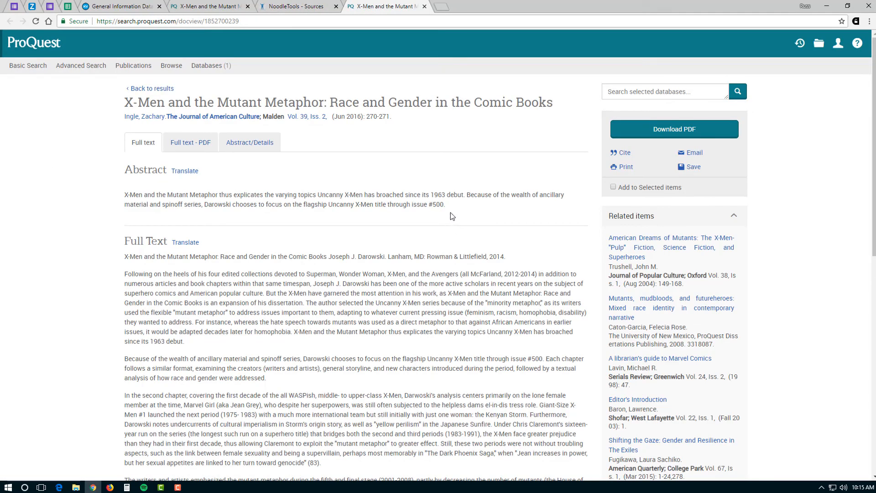
click(290, 7)
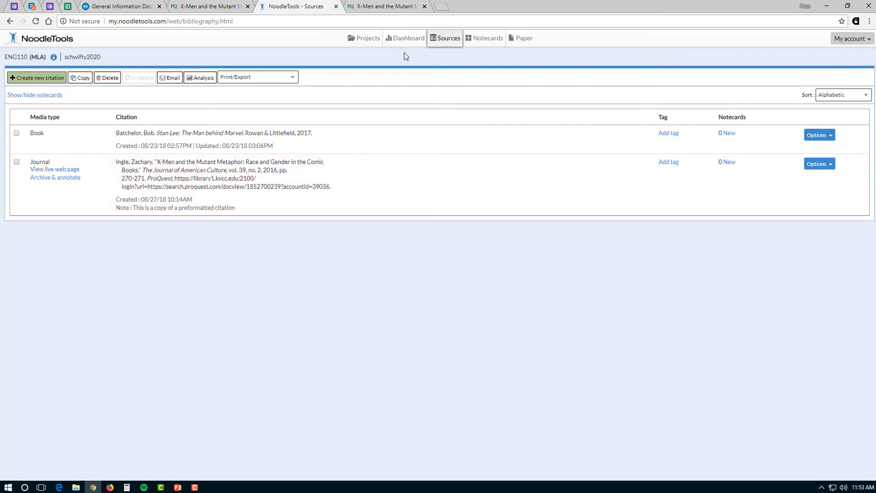
- Switch the ENG110 project from MLA to APA style, then reload and view its sources
click(371, 45)
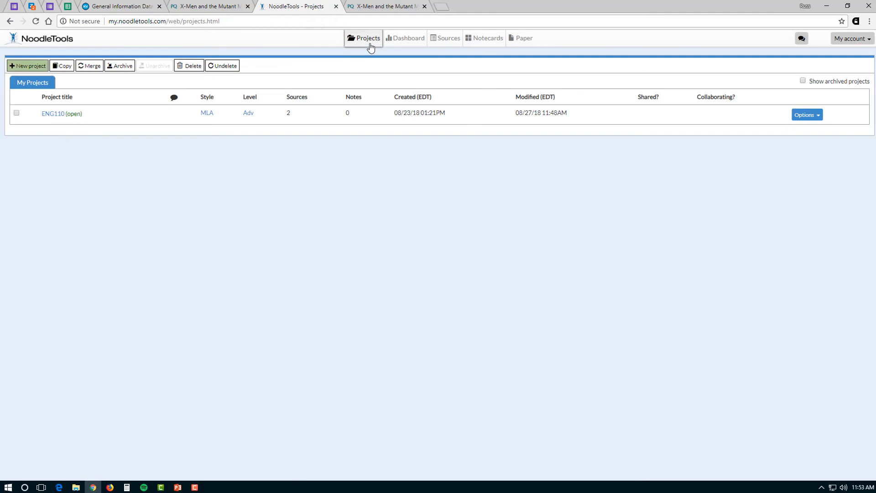
click(205, 117)
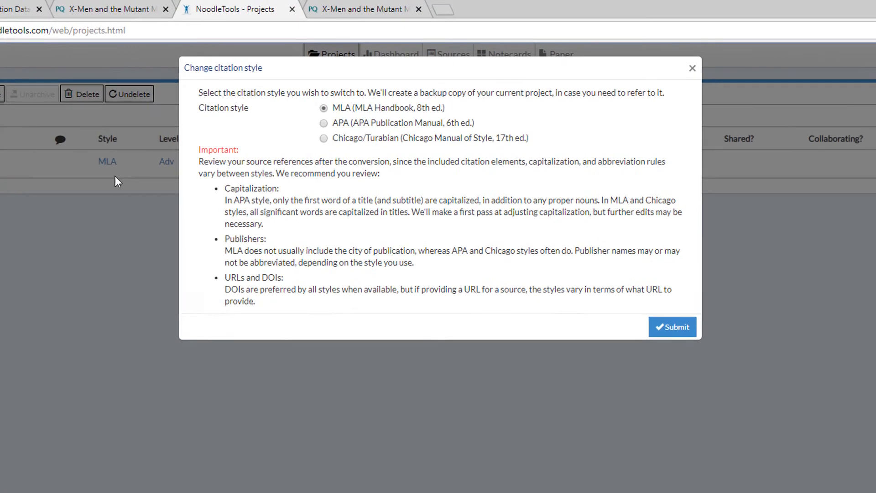
click(324, 123)
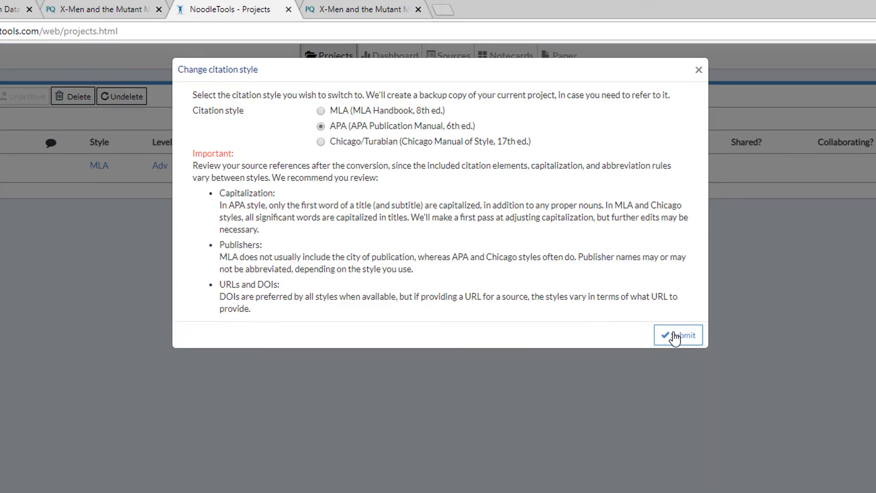
click(676, 336)
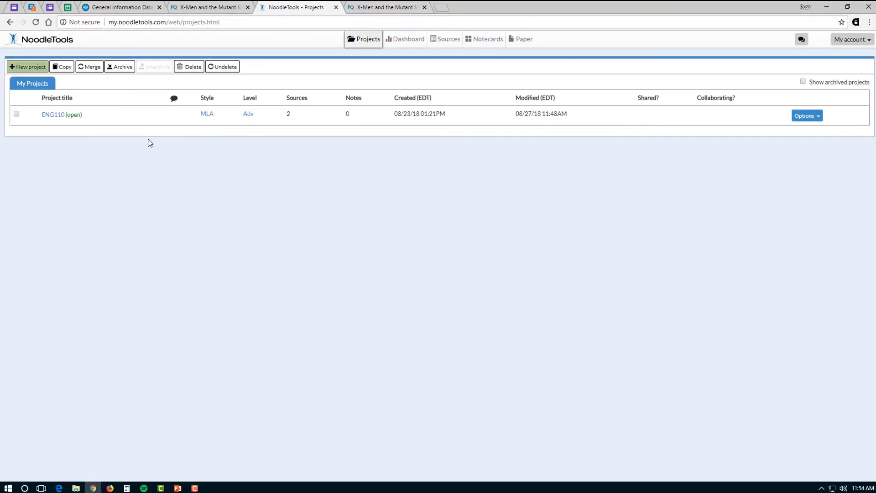
click(36, 22)
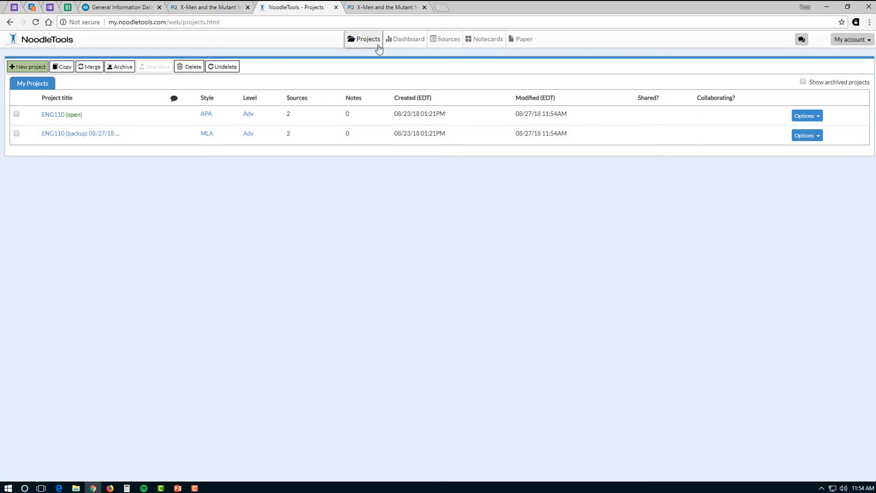
click(447, 39)
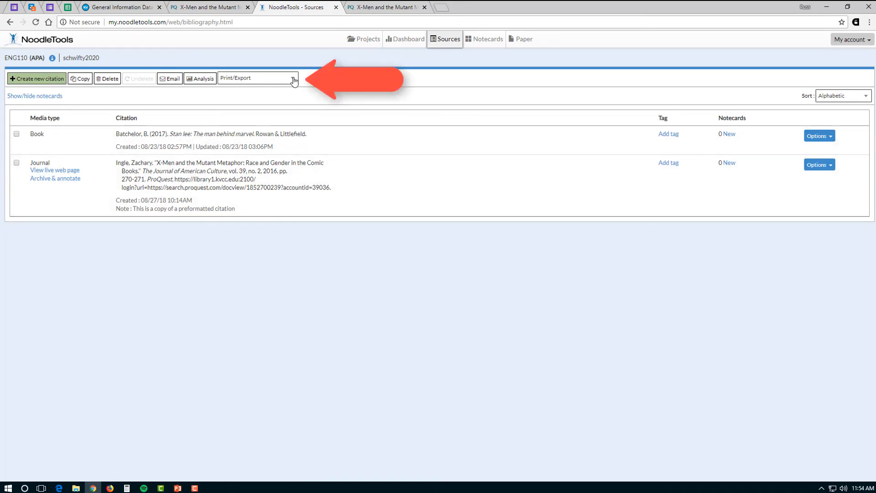
- Export the source list to a Word document, open the download, and enable editing
click(295, 80)
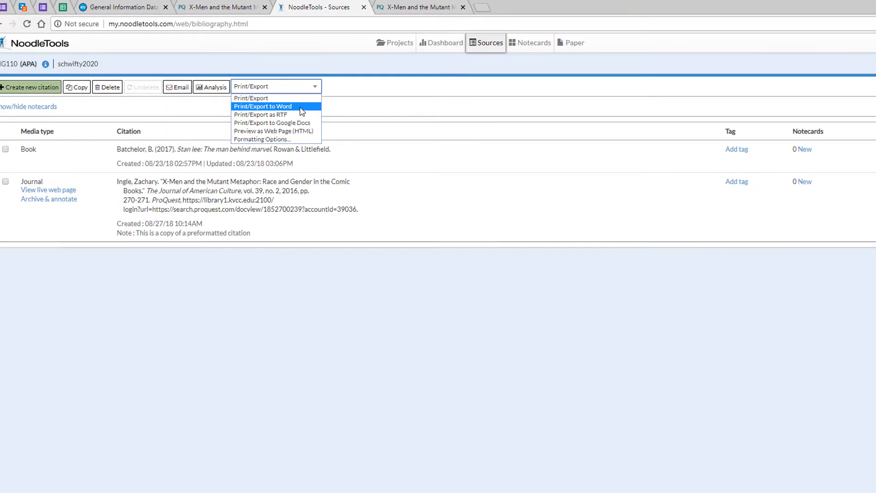
click(386, 155)
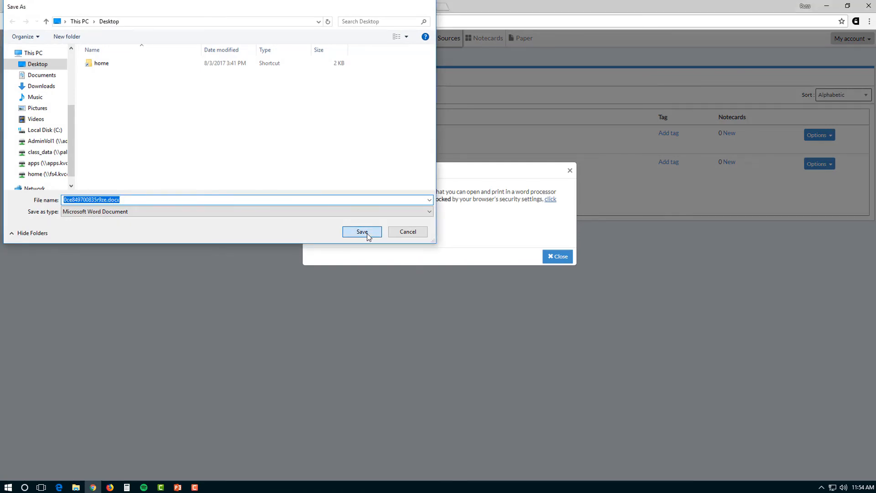
click(368, 236)
click(556, 256)
click(72, 469)
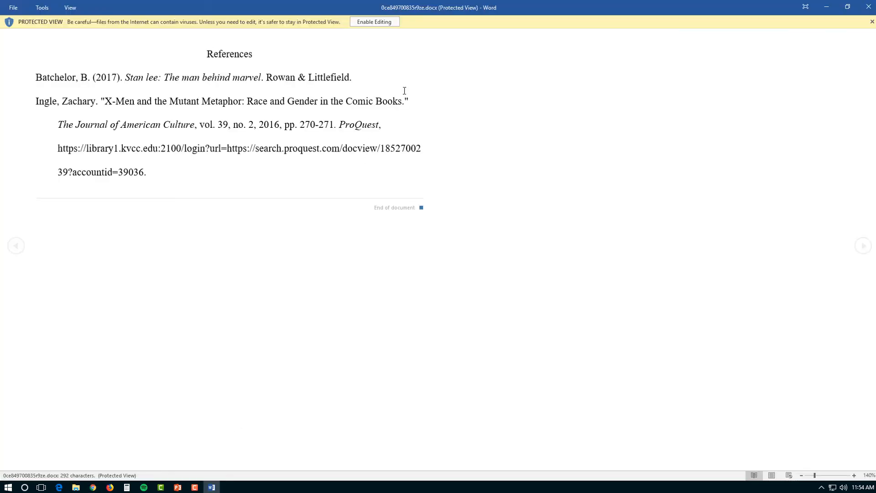
click(376, 21)
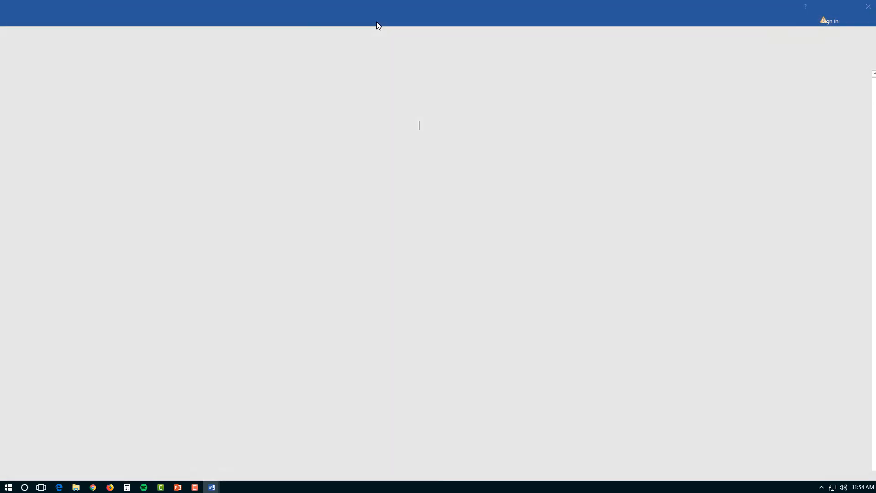